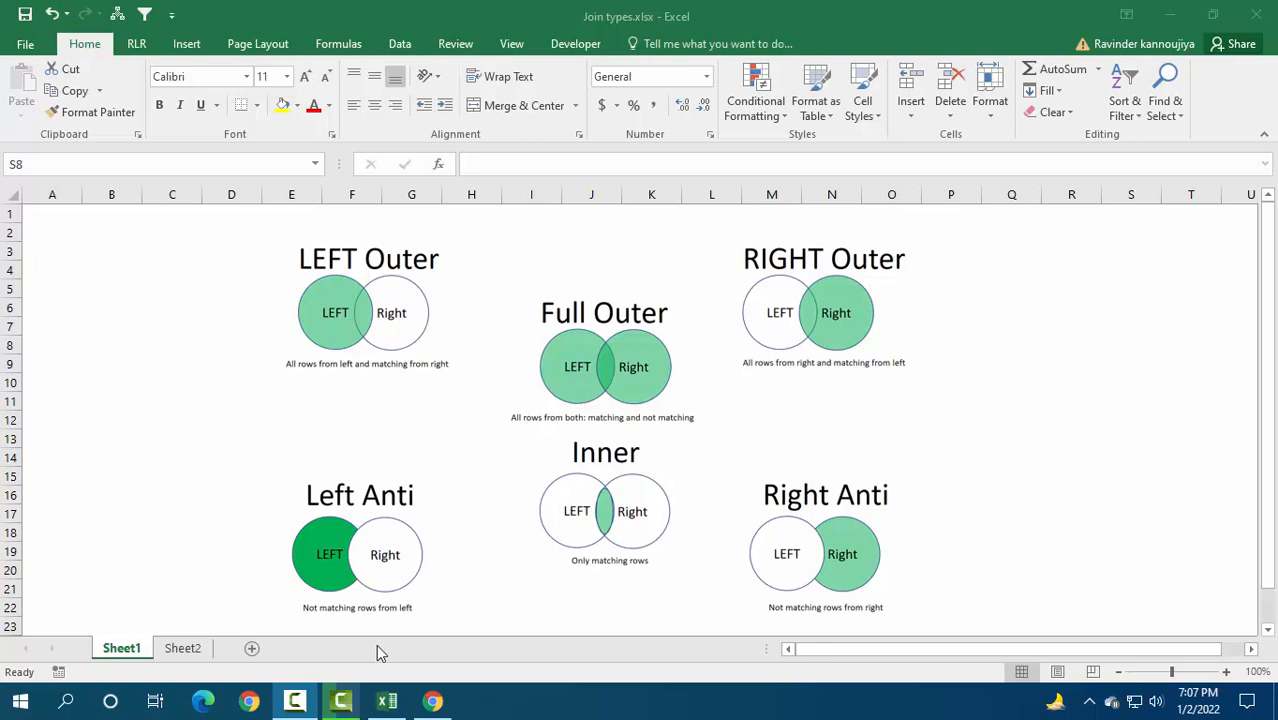
Step: Examine the Policy and Sales columns of both tables on Sheet2 against the join-type diagrams on Sheet1
click(186, 651)
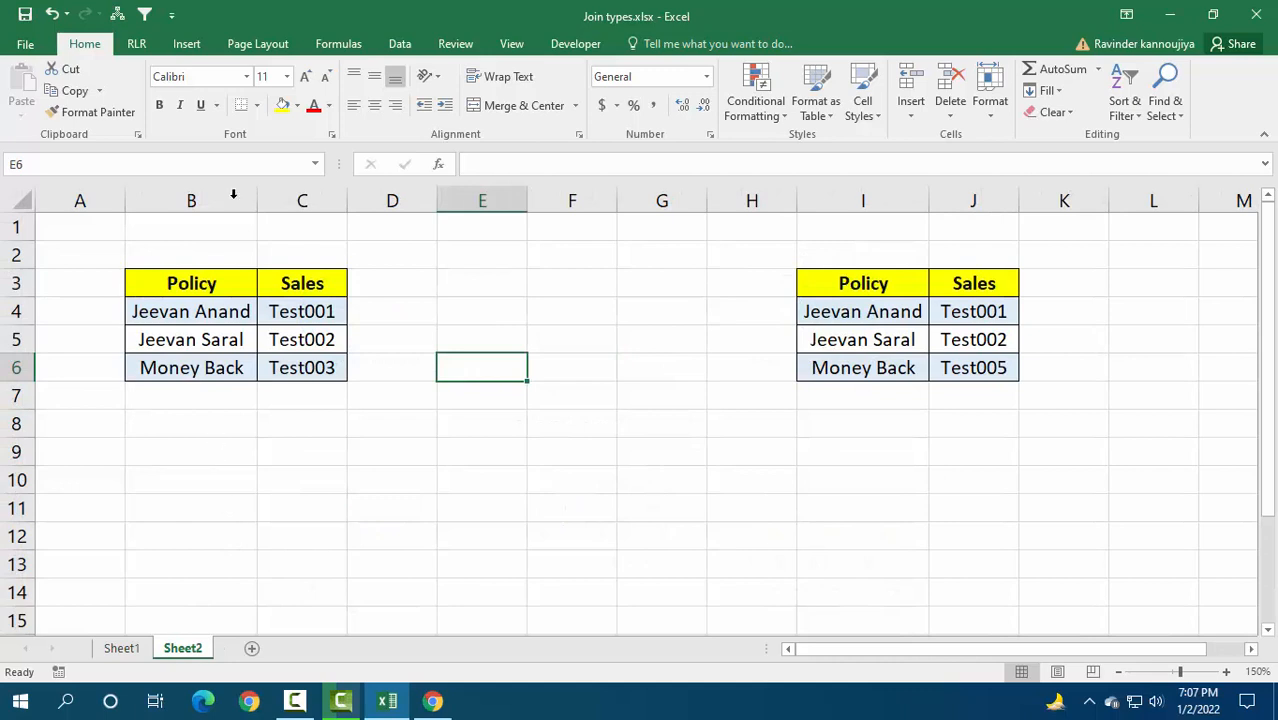
click(222, 289)
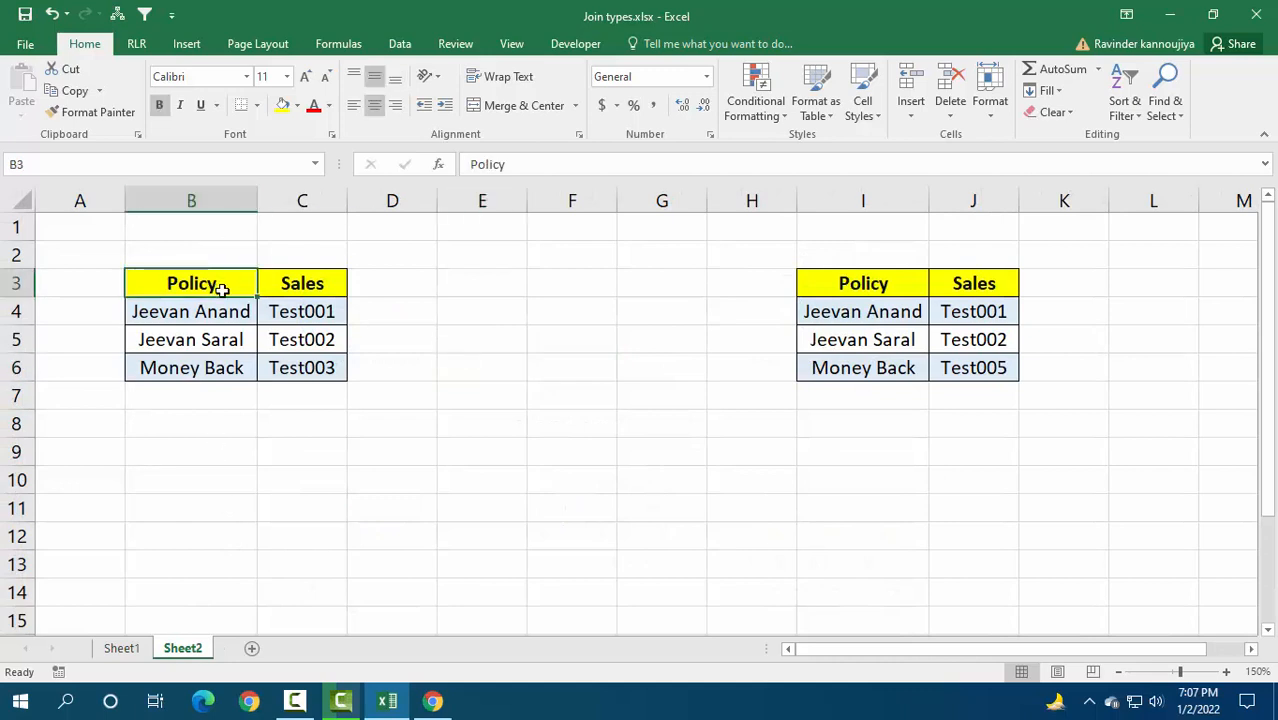
click(313, 283)
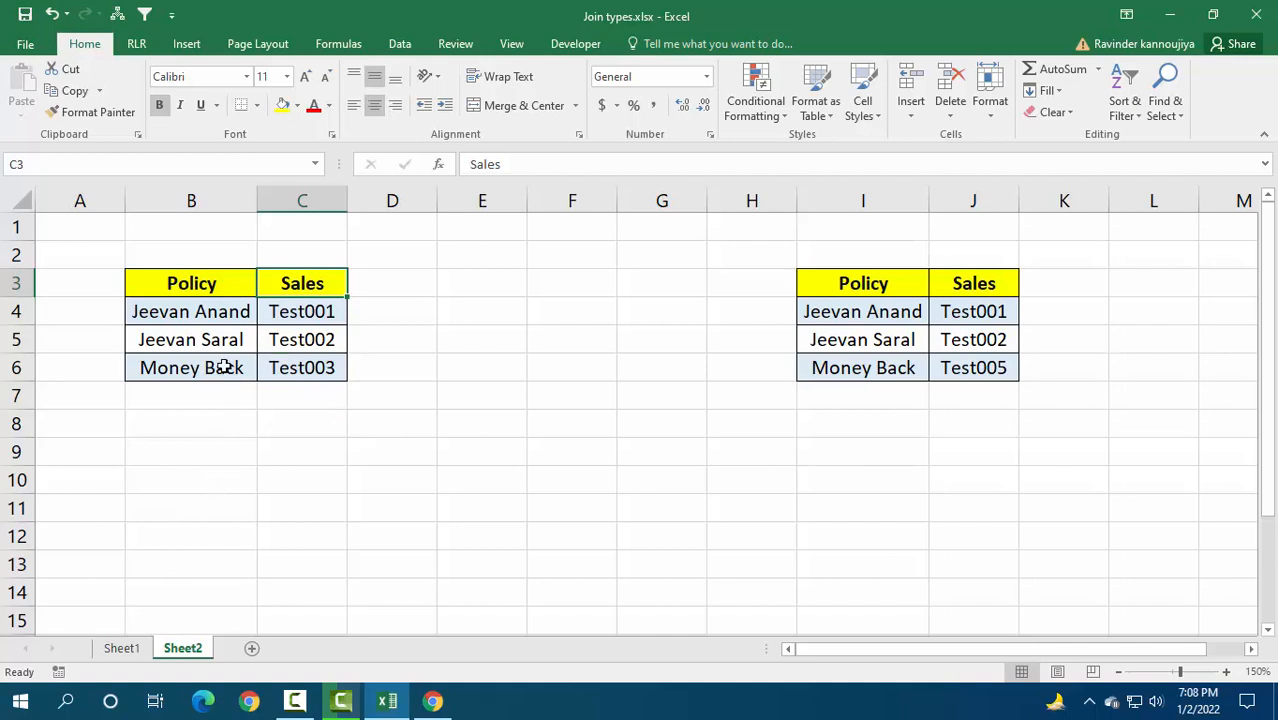
drag(200, 279, 194, 368)
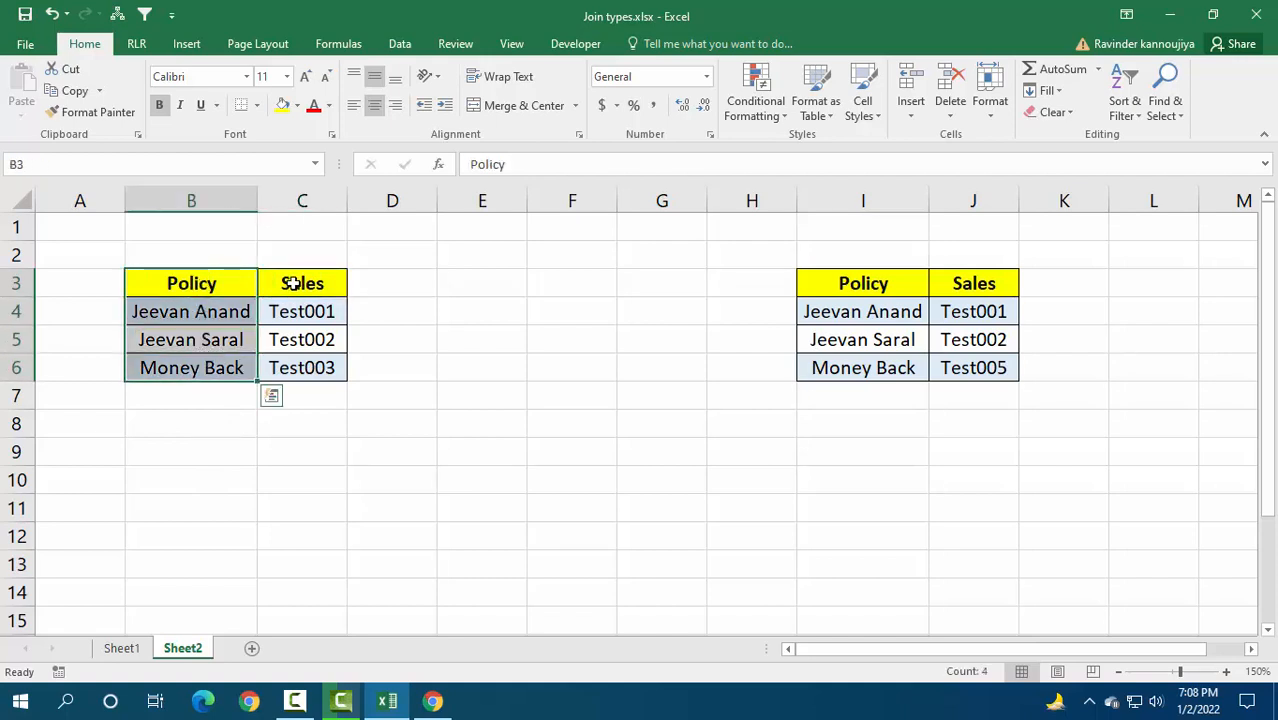
drag(292, 284, 305, 368)
drag(849, 283, 875, 360)
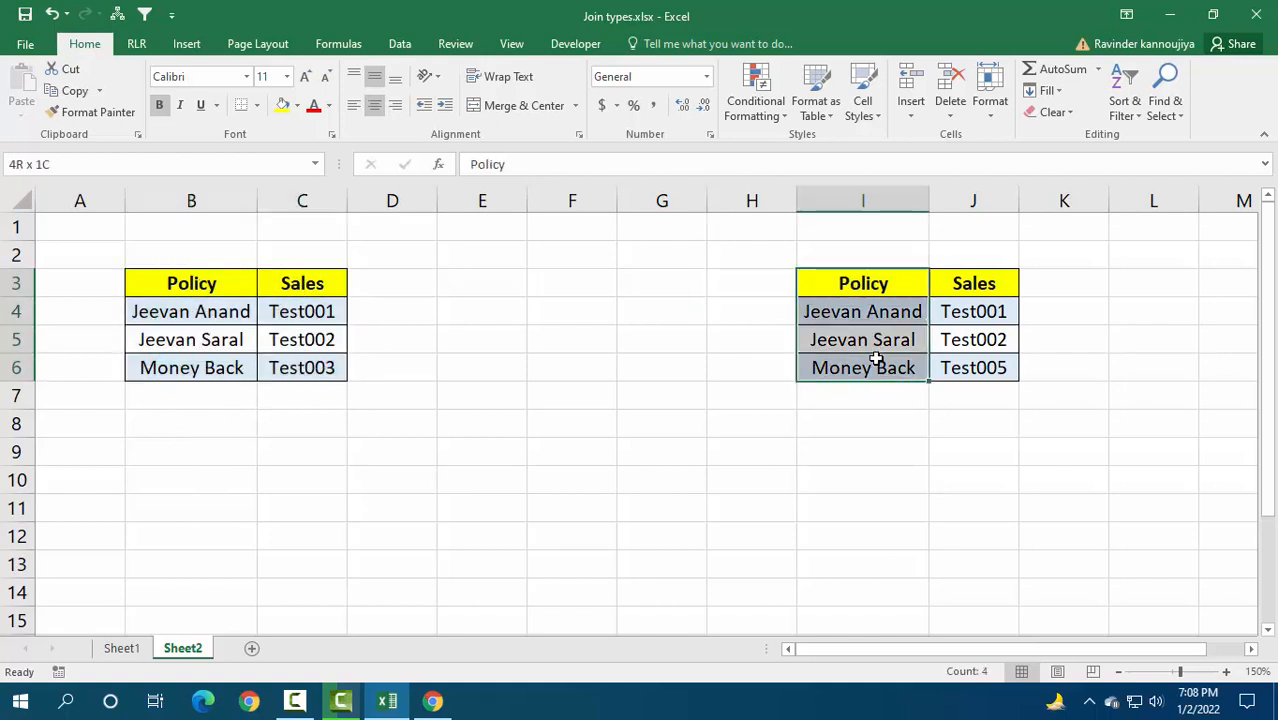
drag(1007, 286, 996, 368)
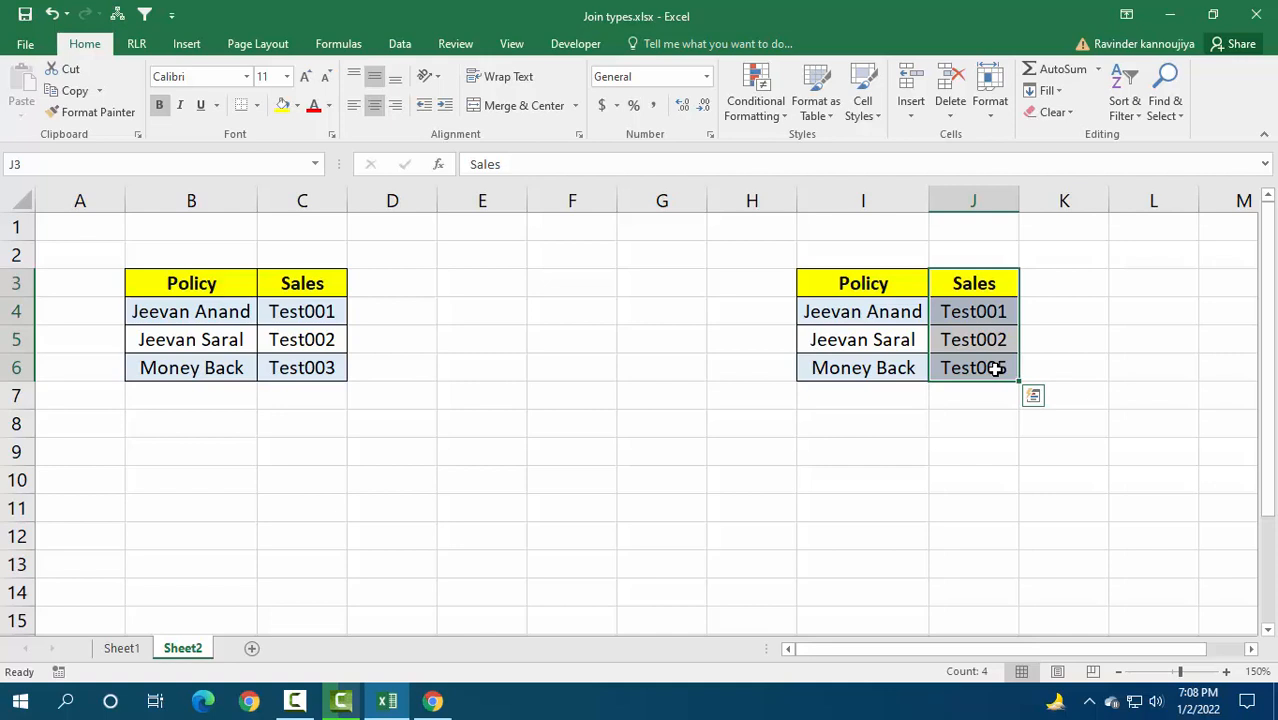
key(Escape)
click(178, 312)
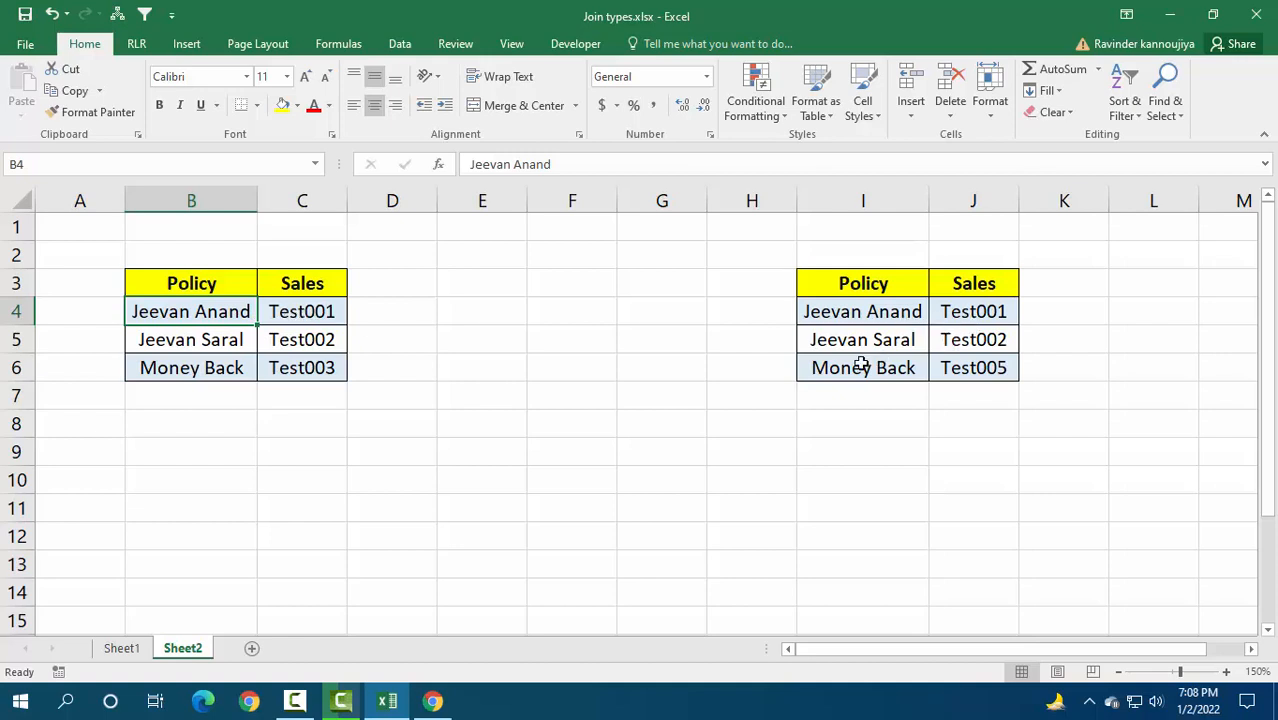
click(124, 650)
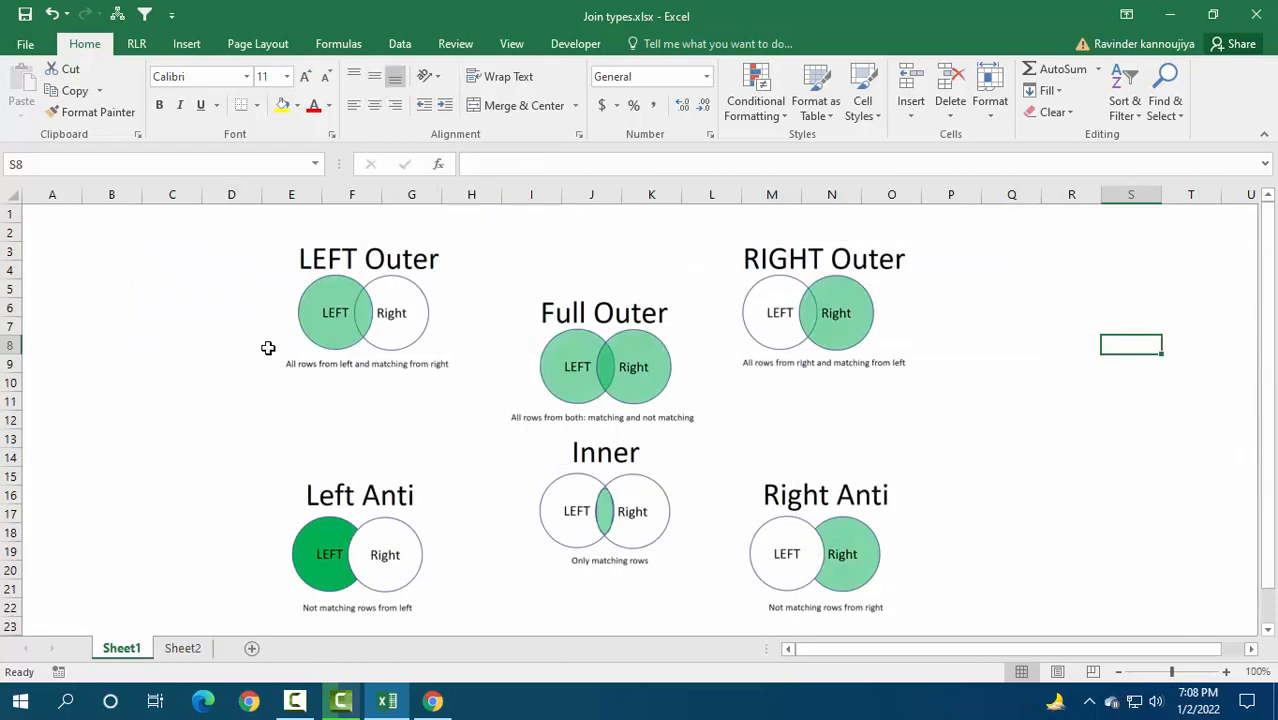
click(182, 648)
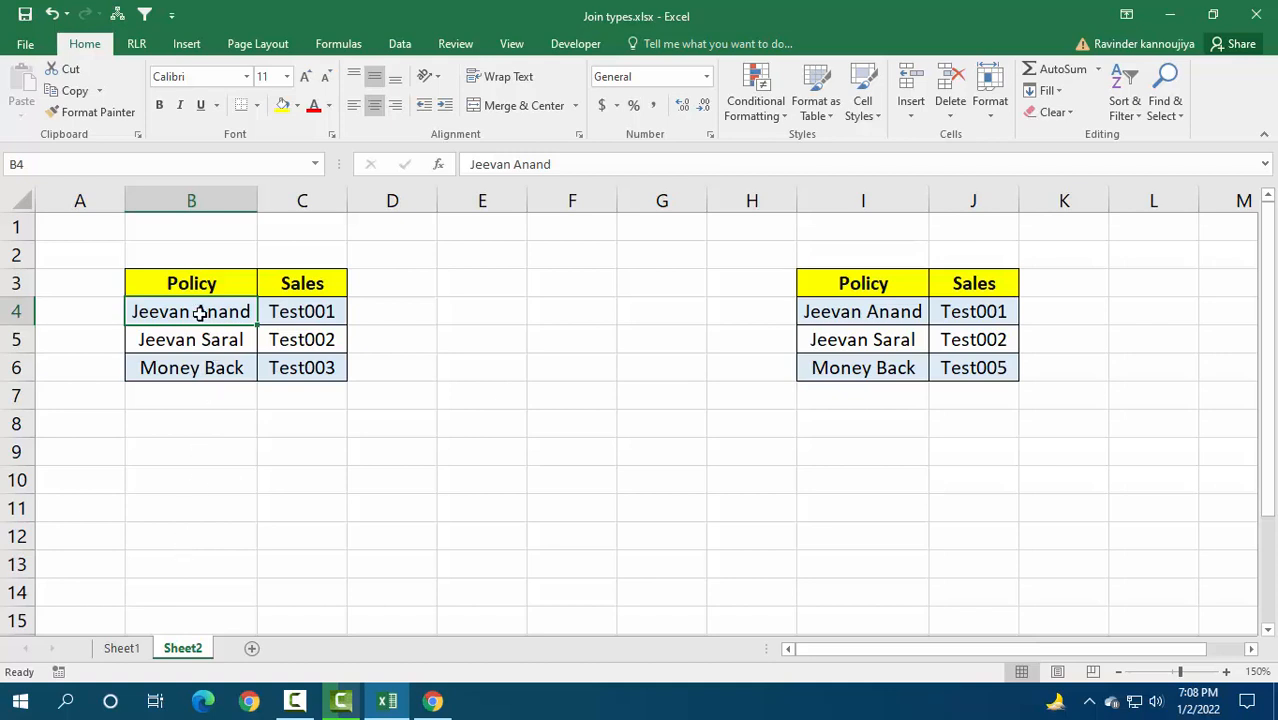
Step: Copy the first table's data rows B4:C6 to C9 and autofit column C to its contents
drag(222, 322, 297, 365)
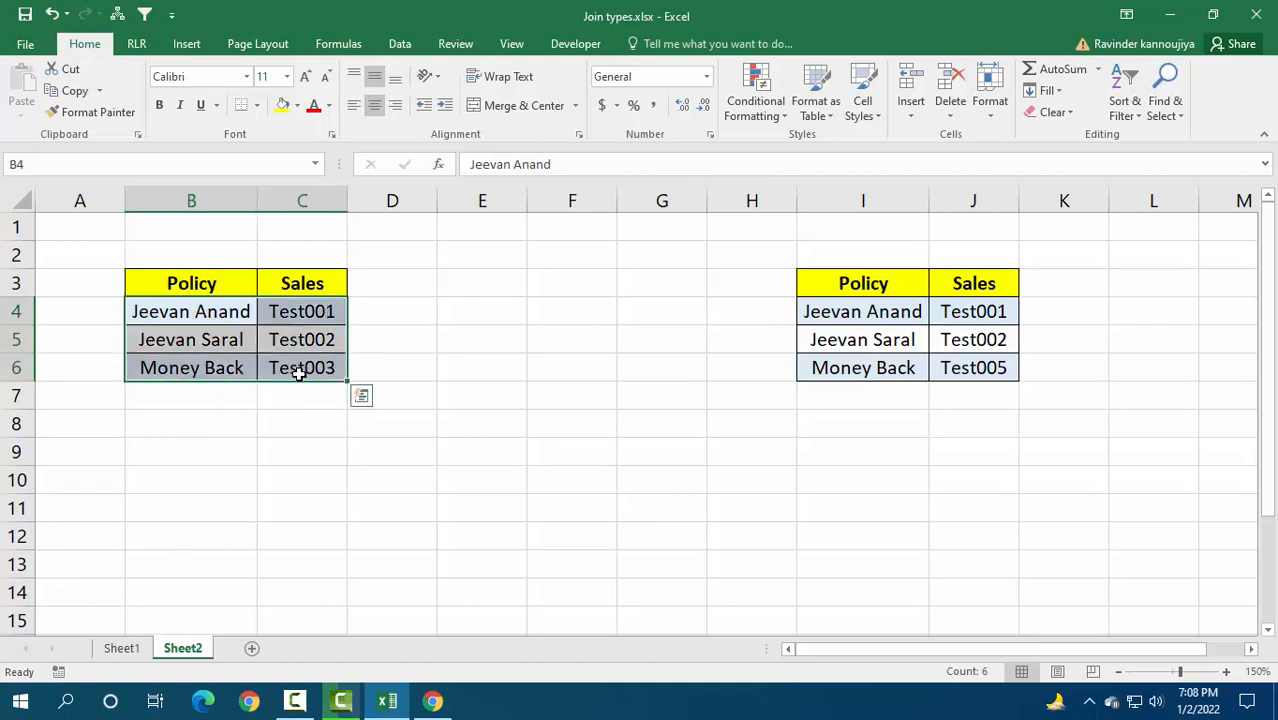
key(ctrl+q)
click(175, 283)
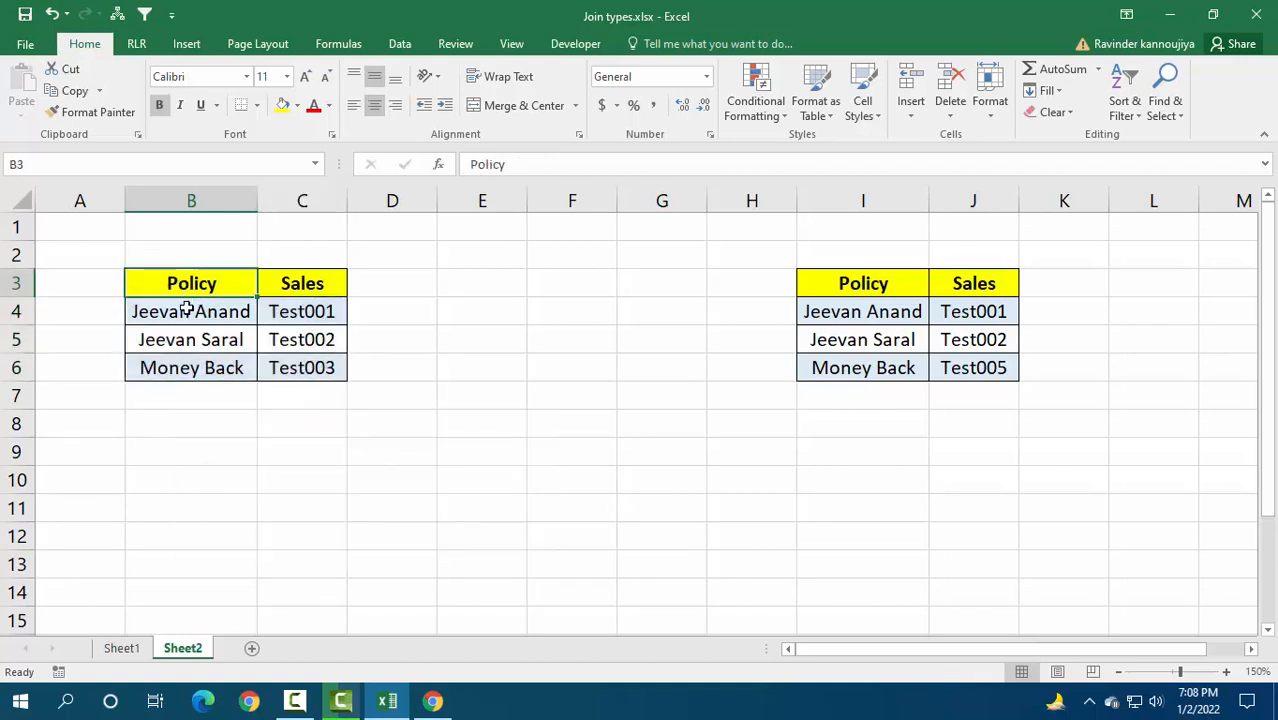
drag(186, 310, 290, 366)
key(ctrl+c)
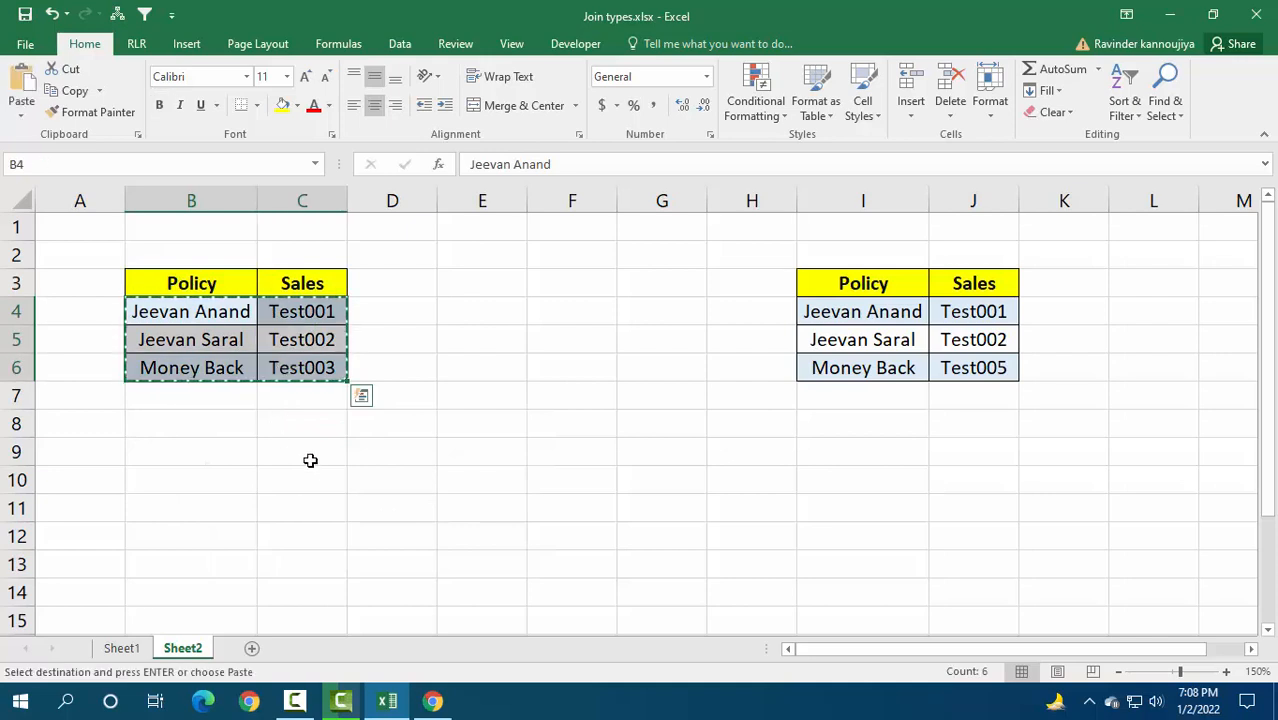
click(310, 460)
key(ctrl+v)
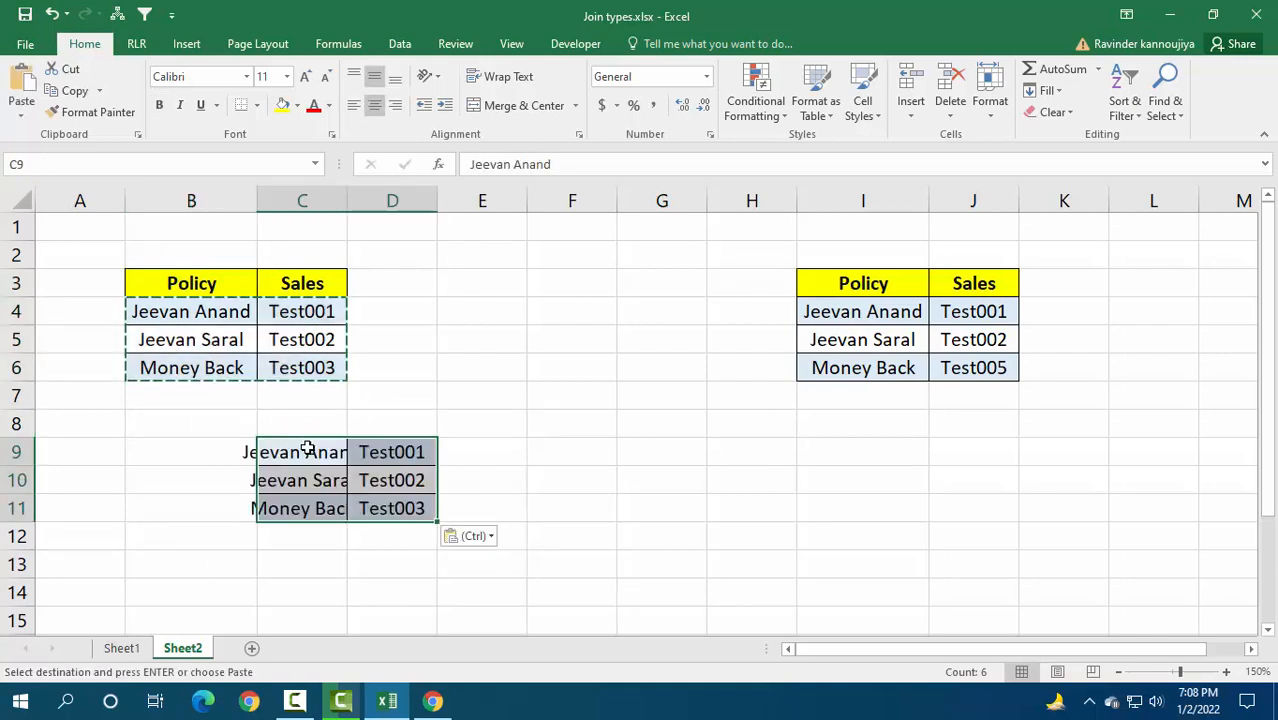
double_click(347, 200)
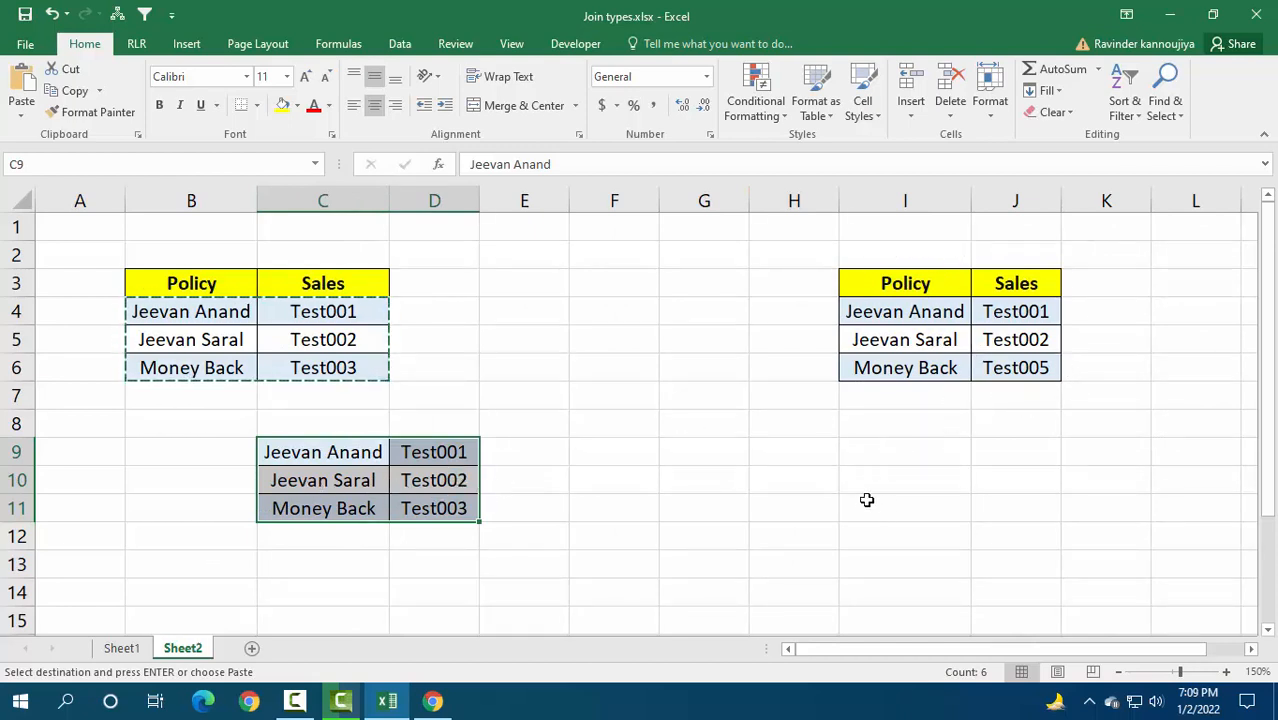
Step: Compare each copied row in C9:D11 with the rows of the second table in I4:J6 for matches
click(376, 452)
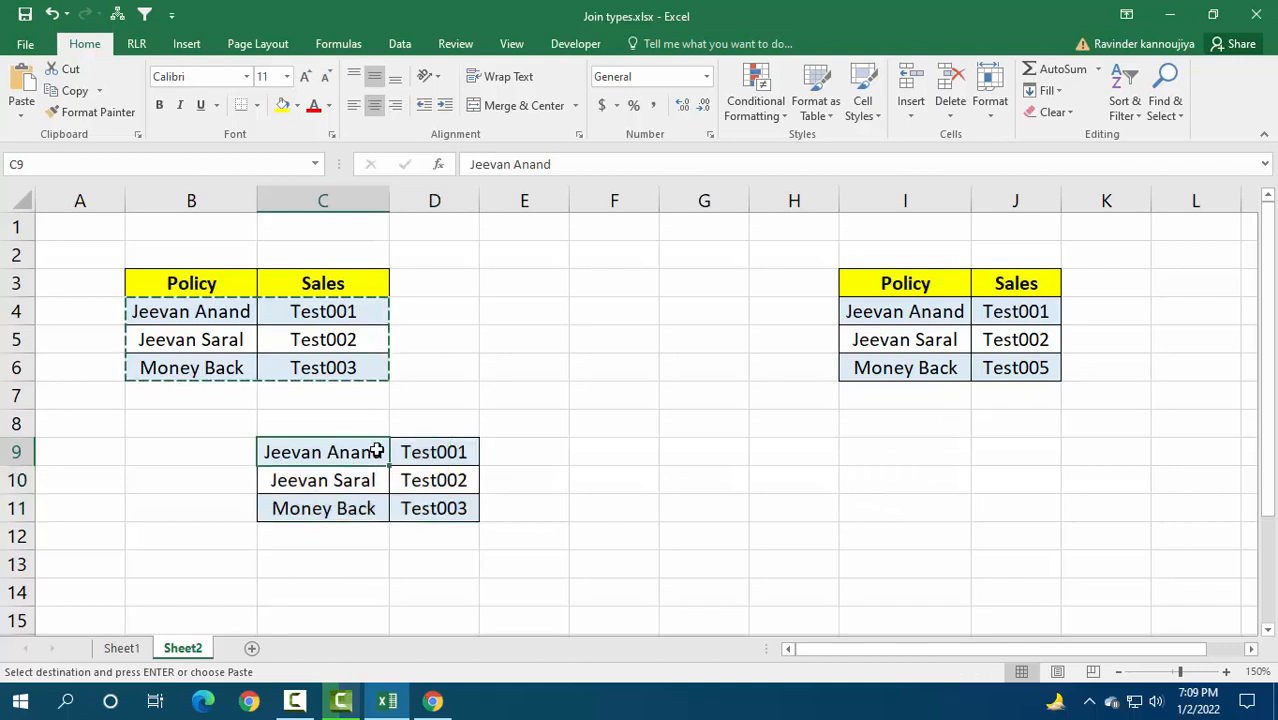
drag(376, 452, 524, 438)
drag(955, 313, 998, 312)
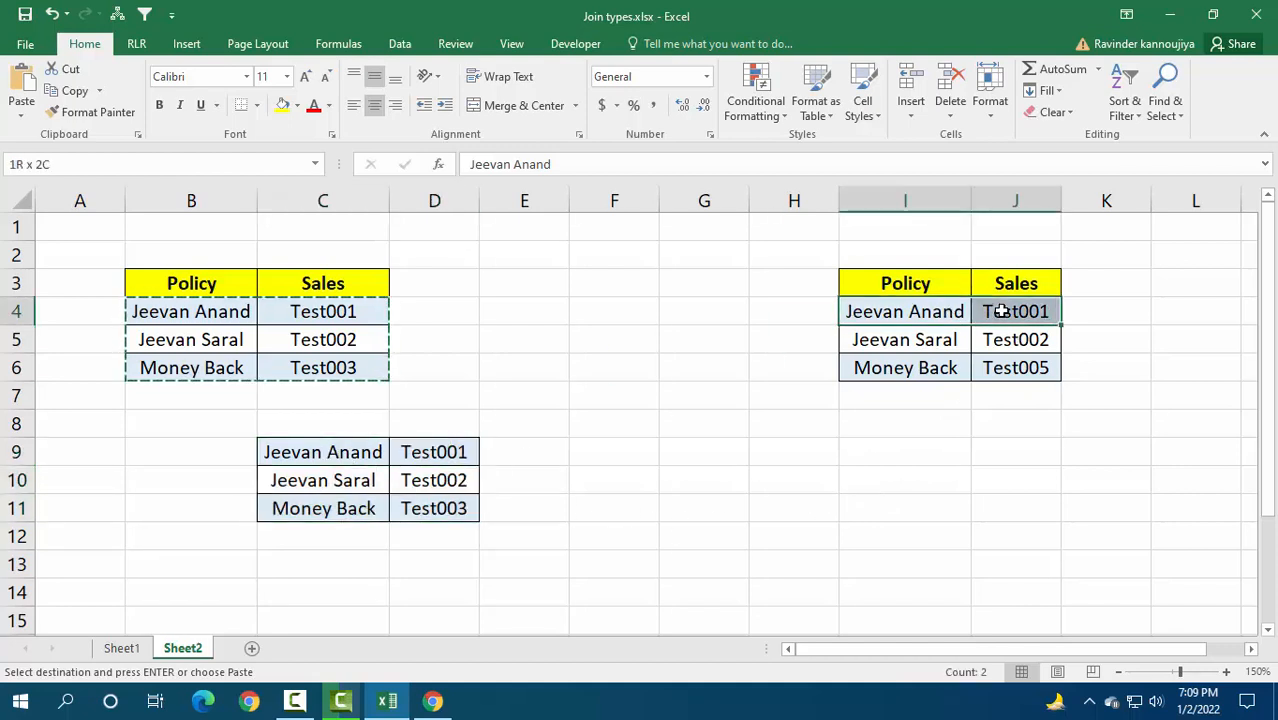
drag(308, 489, 409, 482)
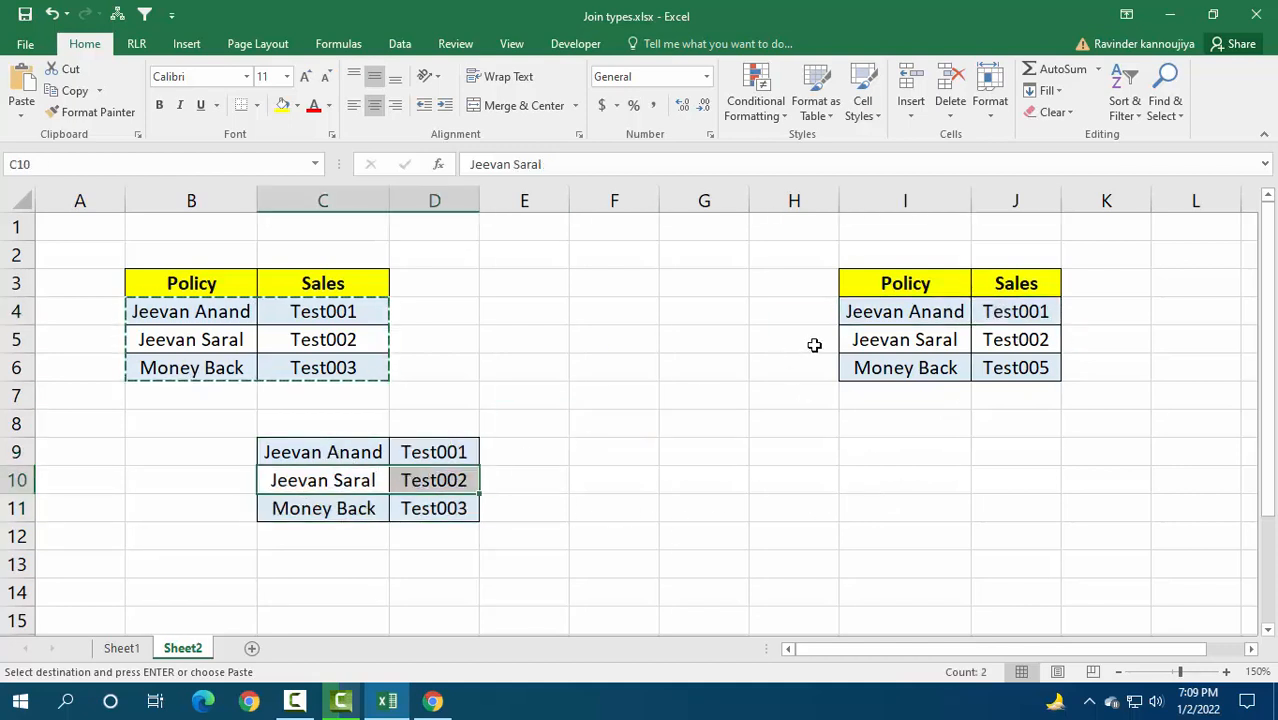
drag(901, 340, 996, 339)
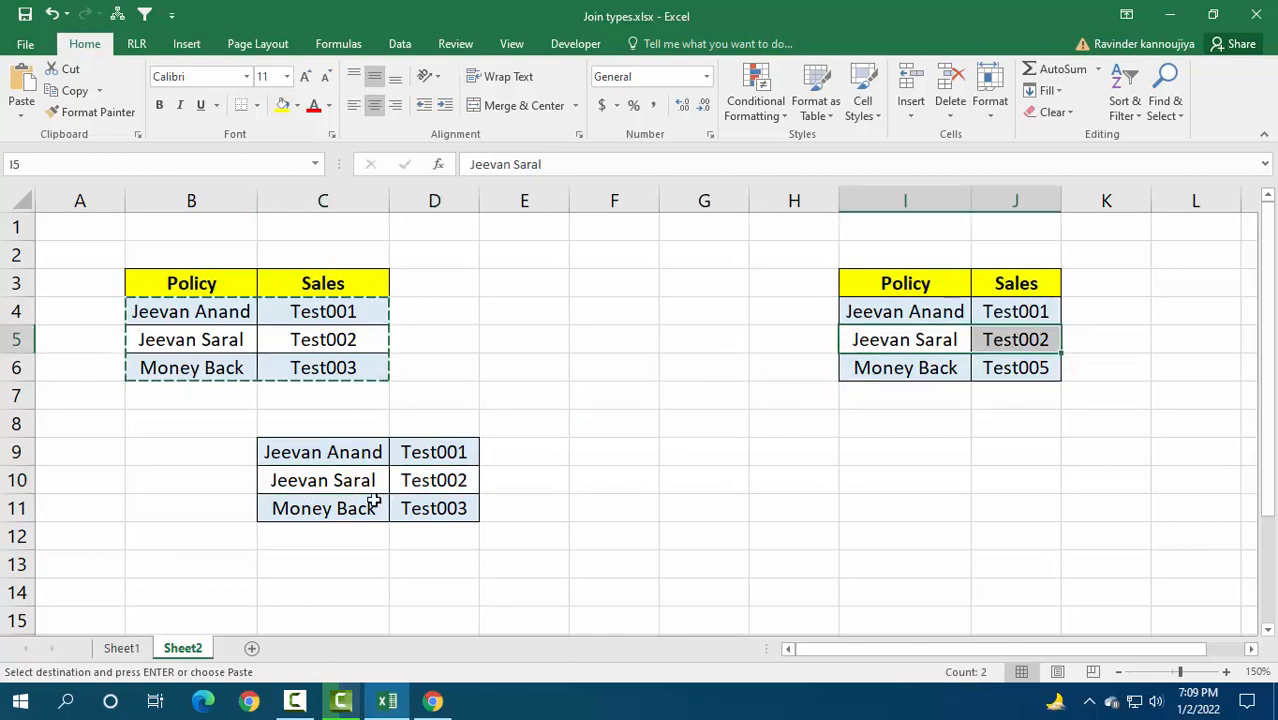
drag(350, 506, 410, 505)
drag(910, 362, 993, 365)
click(928, 428)
drag(911, 372, 1022, 368)
drag(336, 508, 401, 510)
click(614, 452)
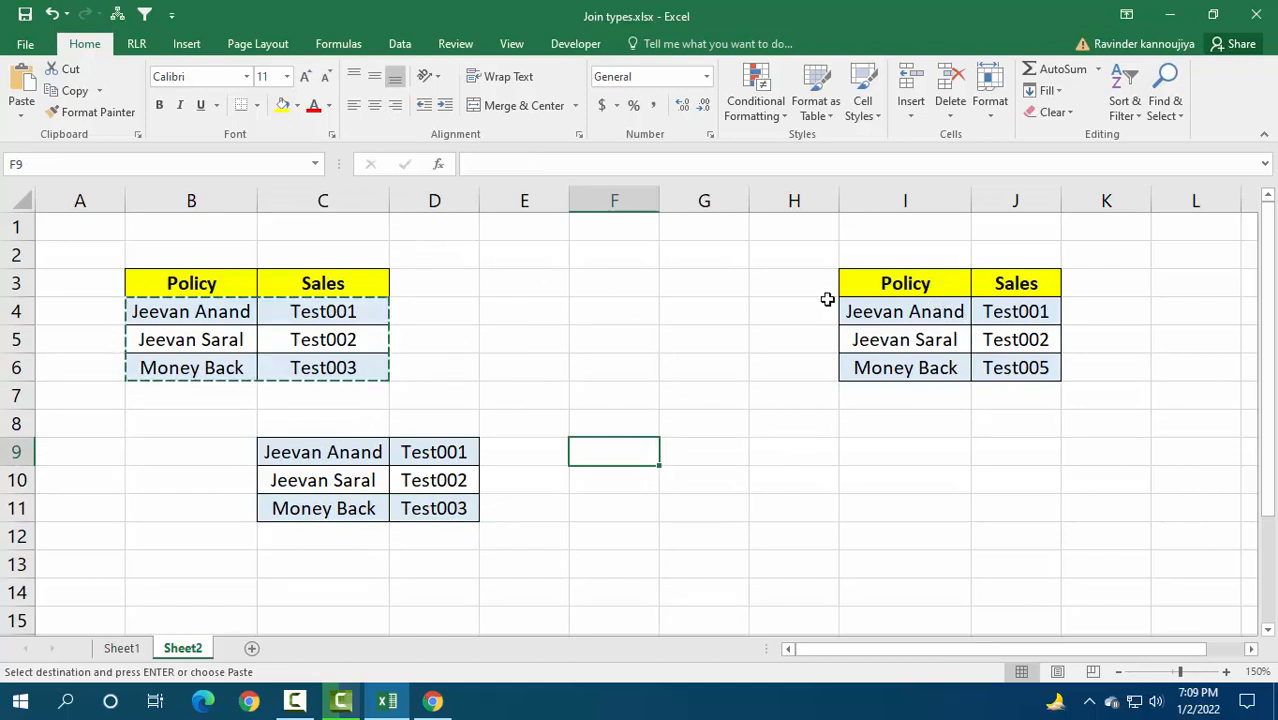
Step: Copy the second table's rows I4:J5 to E9 beside the copied left rows and autofit column E
drag(932, 313, 997, 340)
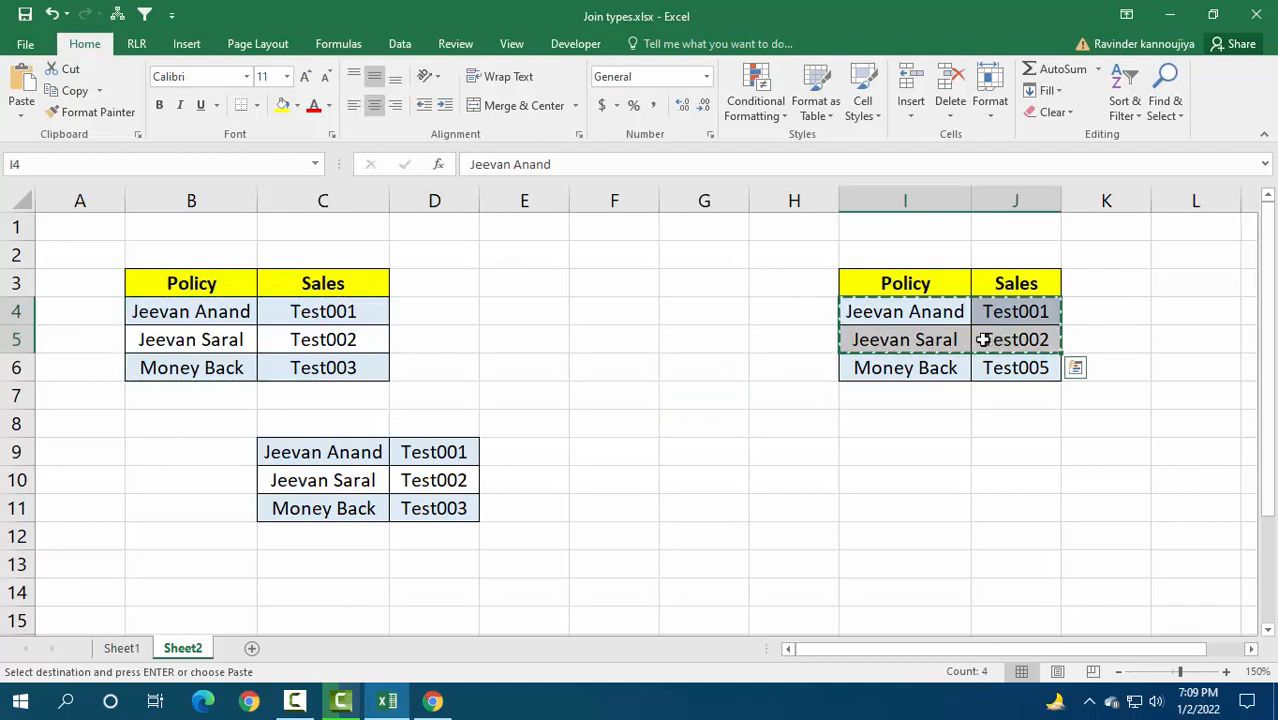
click(556, 451)
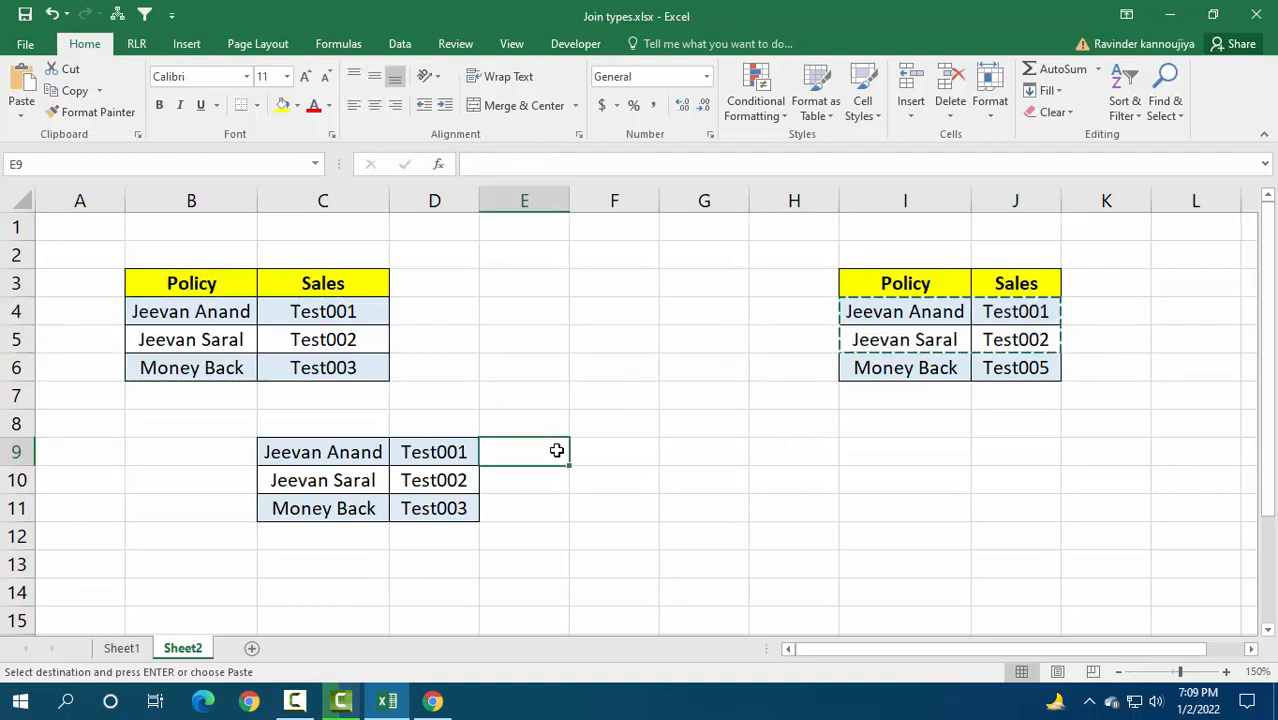
key(ctrl+v)
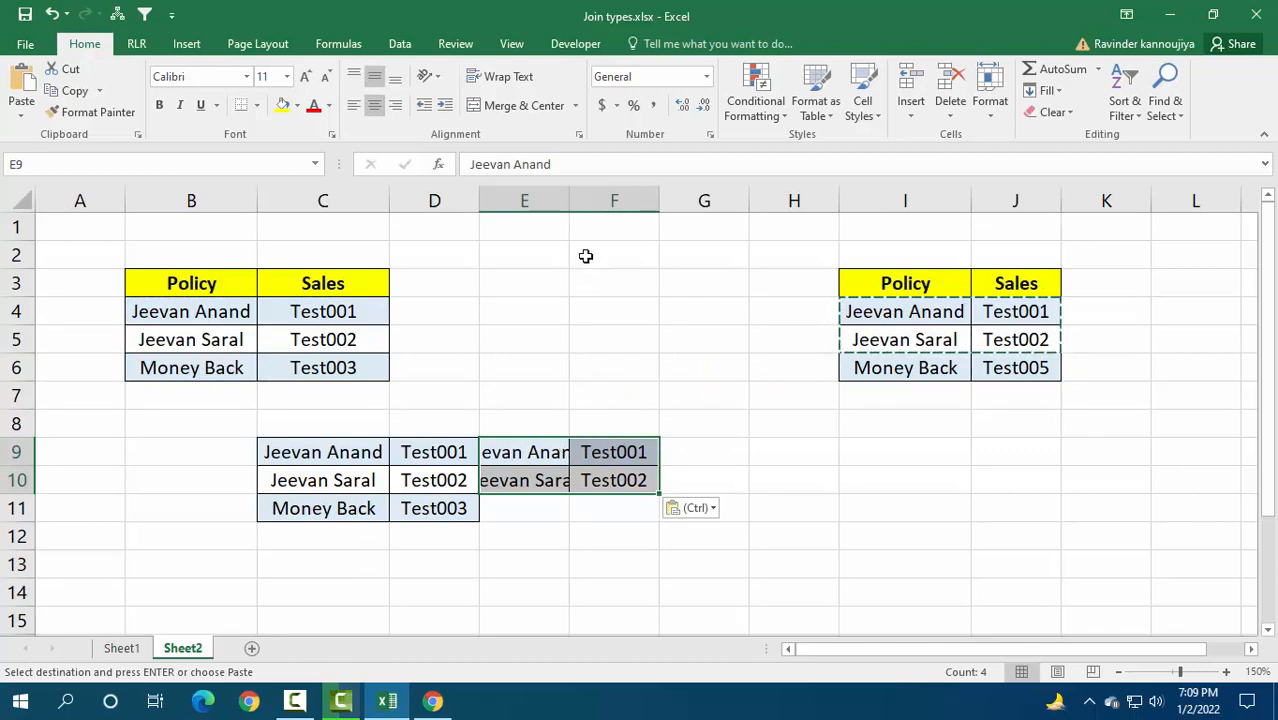
double_click(569, 201)
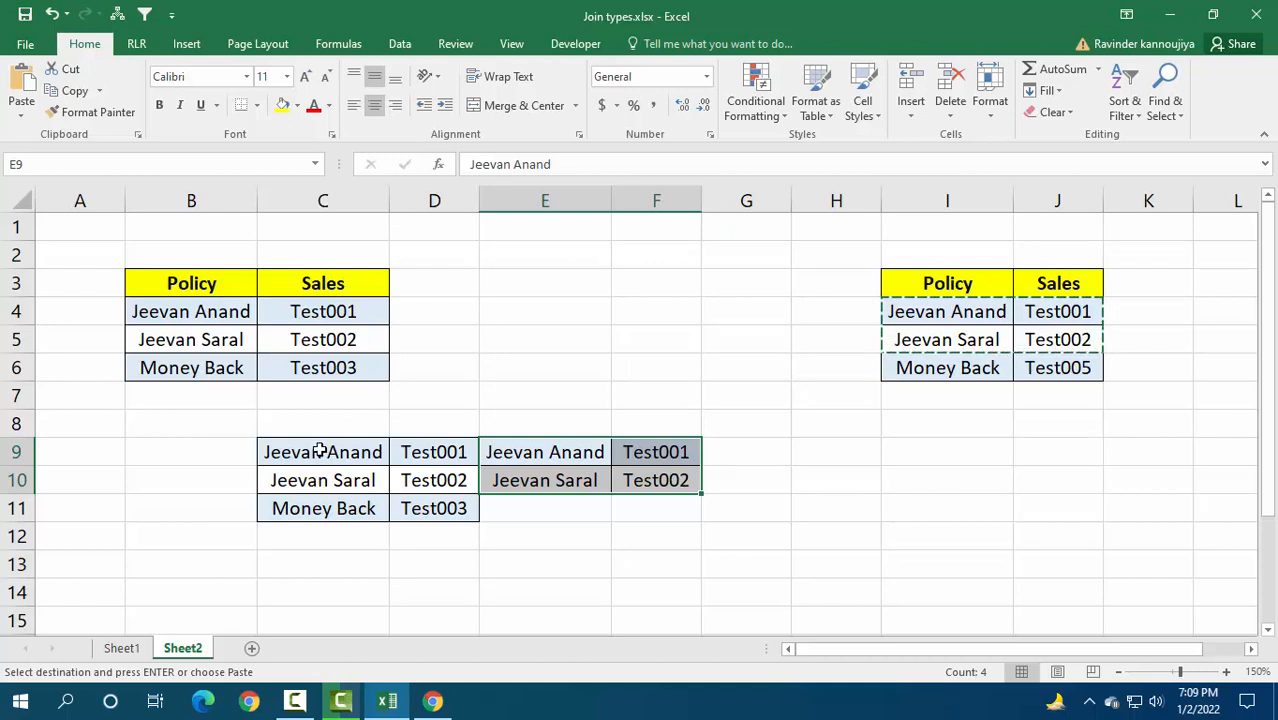
Step: Check the right outer diagram on Sheet1, and copy the second table's data rows I4:J6 on Sheet2 to H9
click(135, 650)
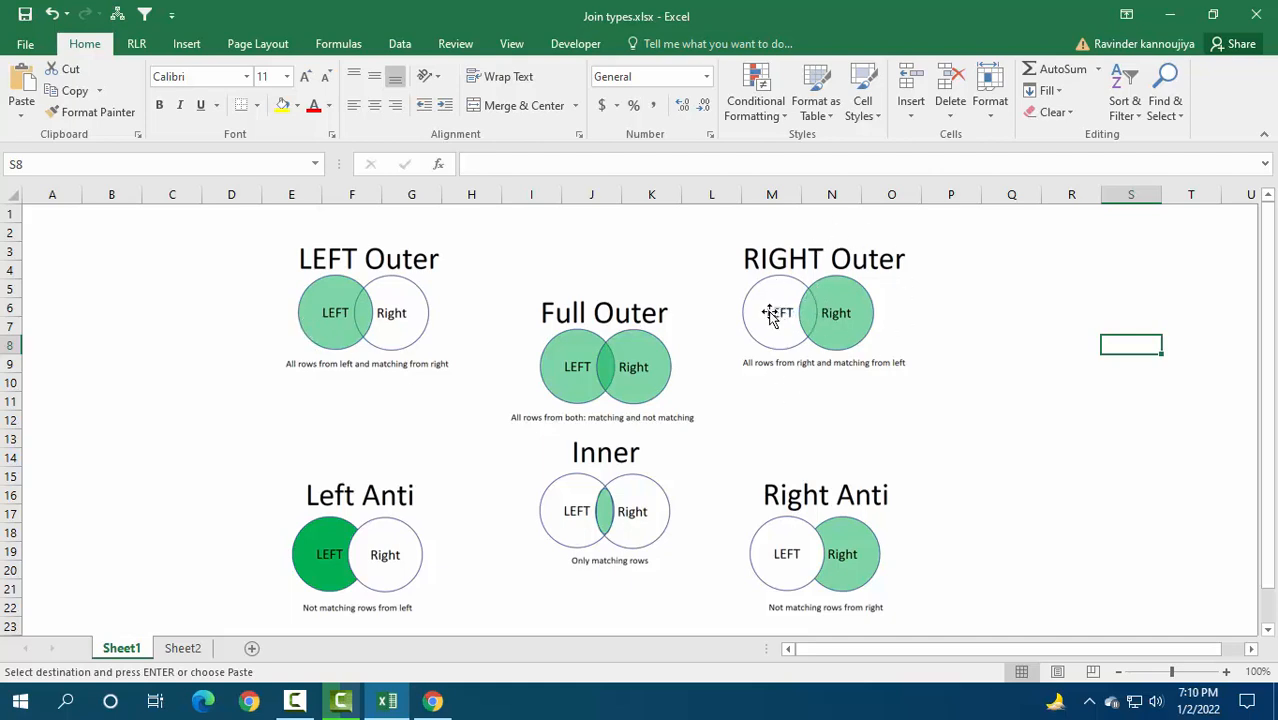
click(178, 652)
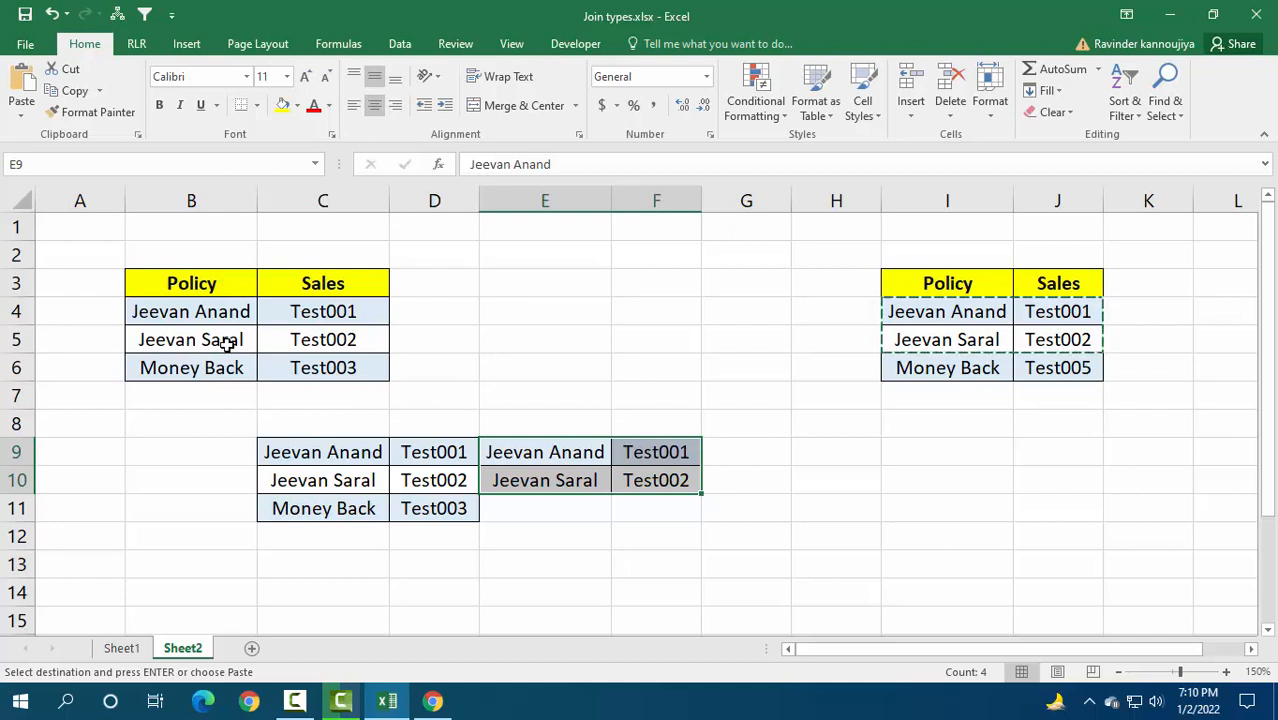
drag(920, 314, 1036, 369)
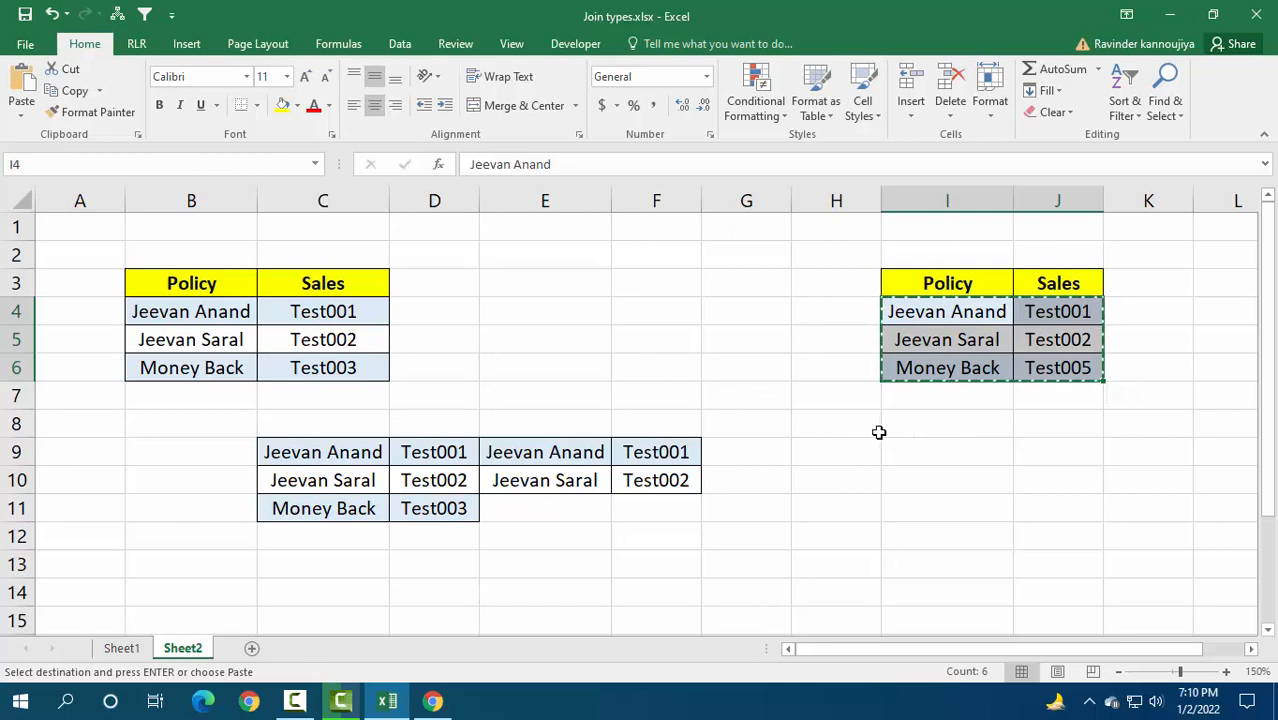
click(845, 445)
key(ctrl+v)
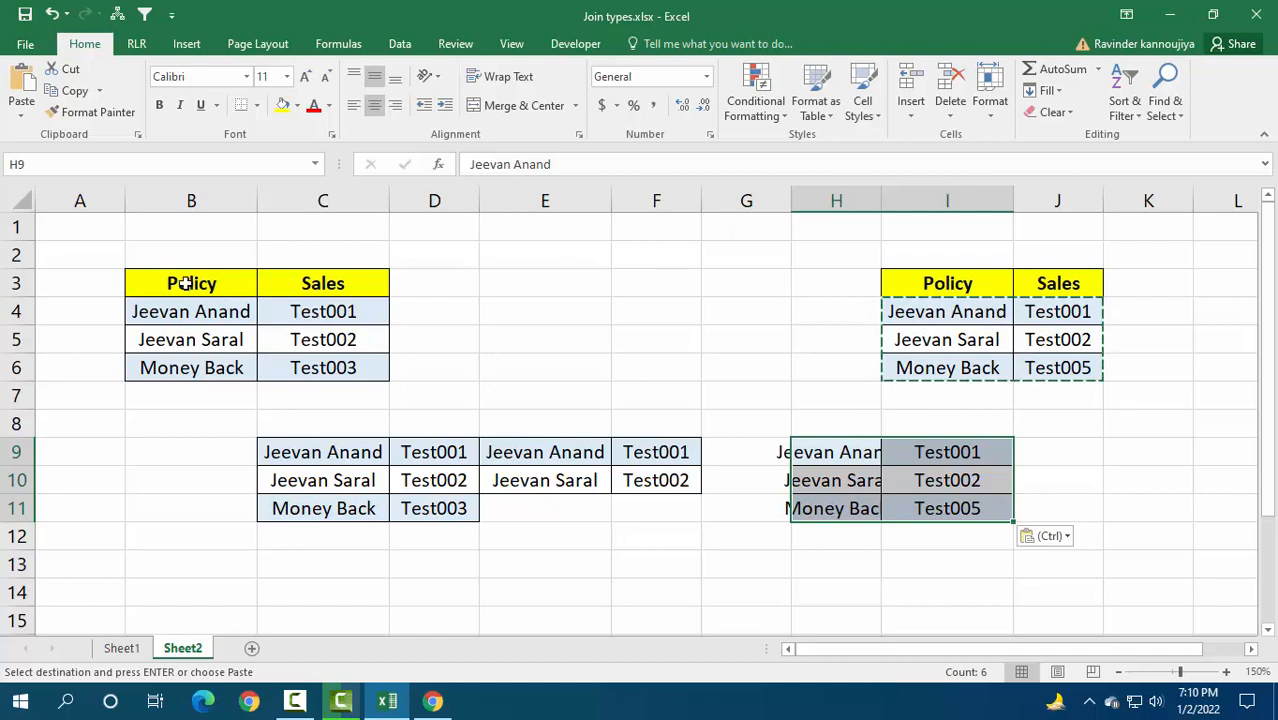
Step: Copy the first table's rows B4:C5 to J9 beside the copied right-table rows
click(228, 309)
drag(228, 309, 322, 334)
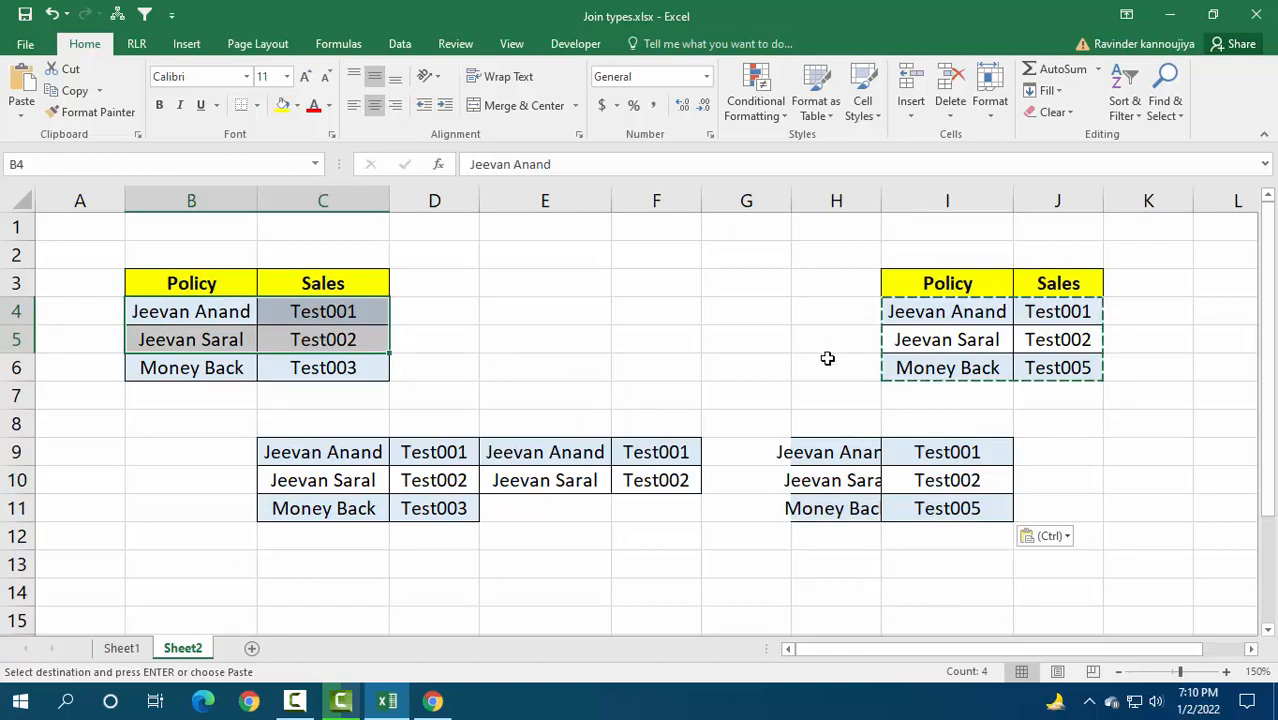
key(ctrl+c)
click(1030, 428)
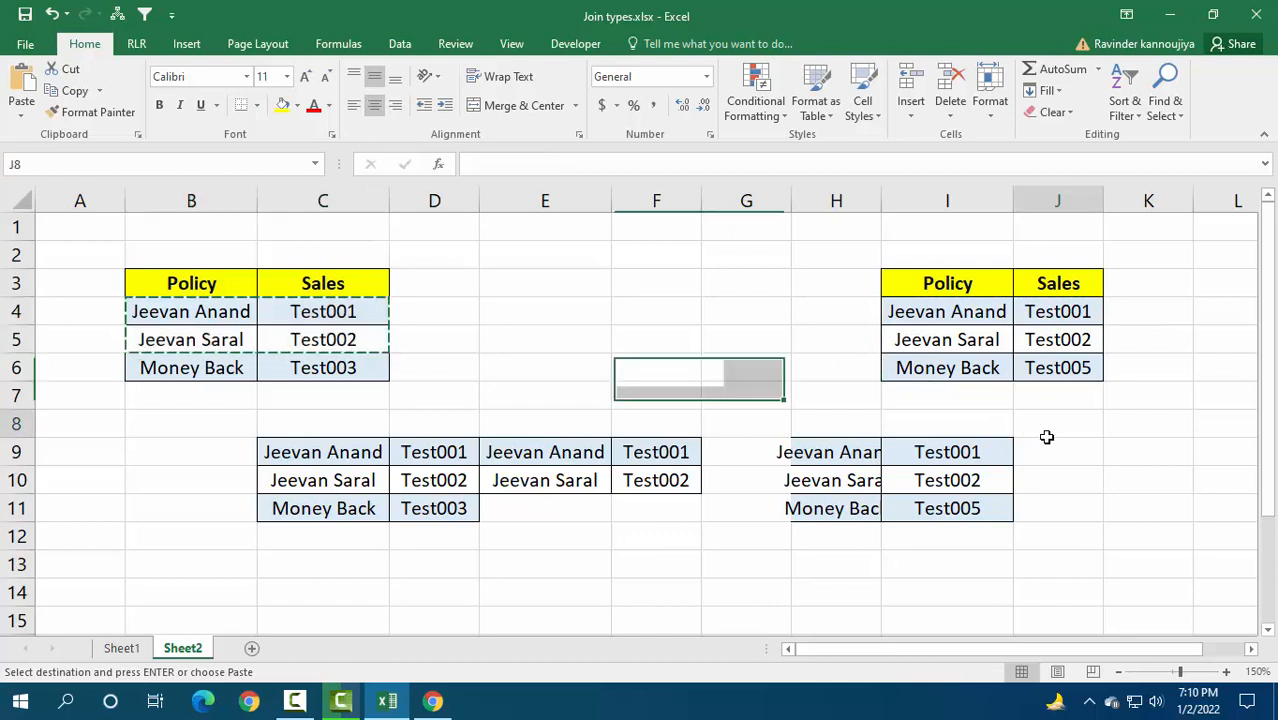
click(1050, 451)
key(ctrl+v)
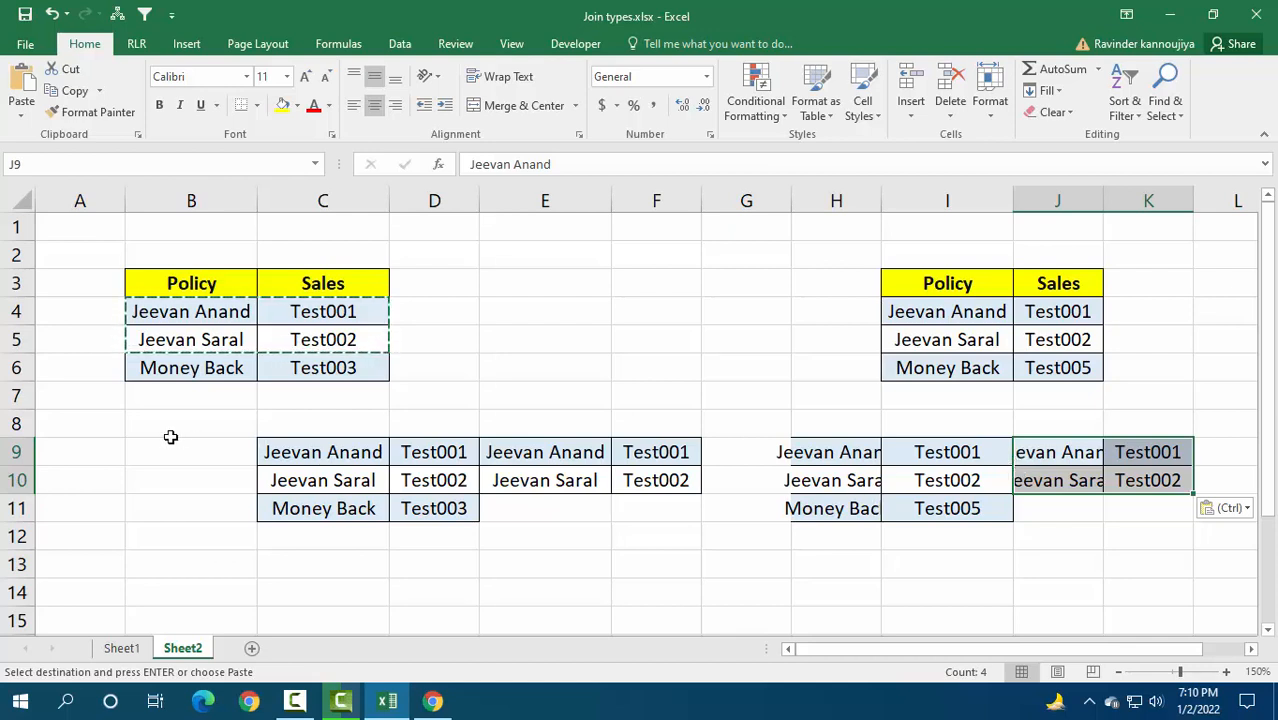
Step: Remove the example join results from rows 8 to 11, leaving the two source tables in place
click(28, 432)
drag(28, 432, 30, 512)
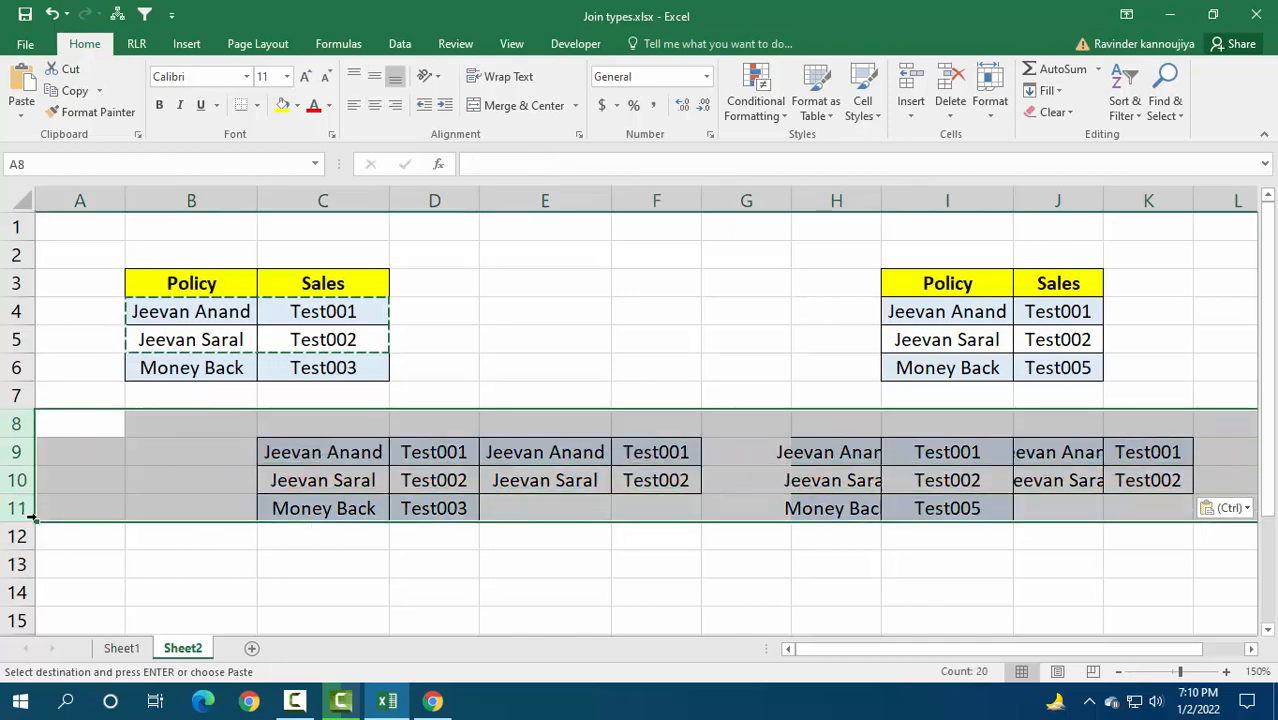
key(Delete)
click(328, 449)
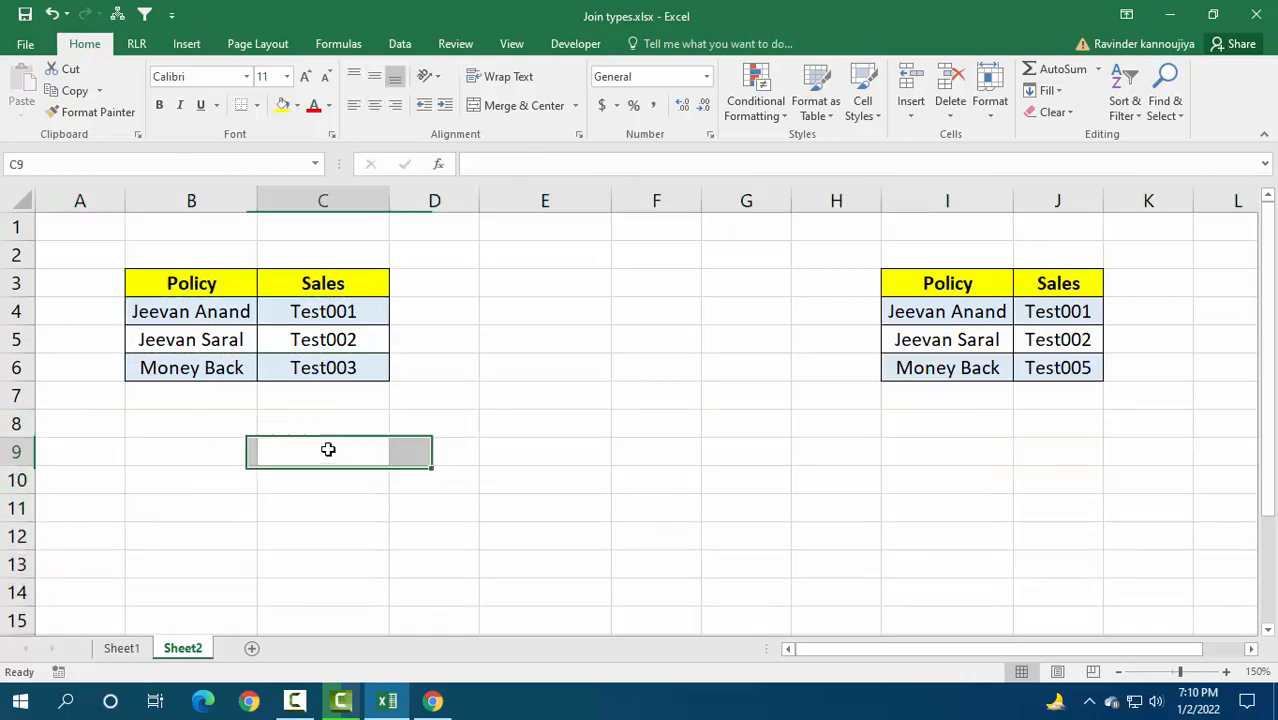
Step: Examine the Left Anti diagram on Sheet1 and compare the matching and non-matching rows of the two tables on Sheet2
click(121, 648)
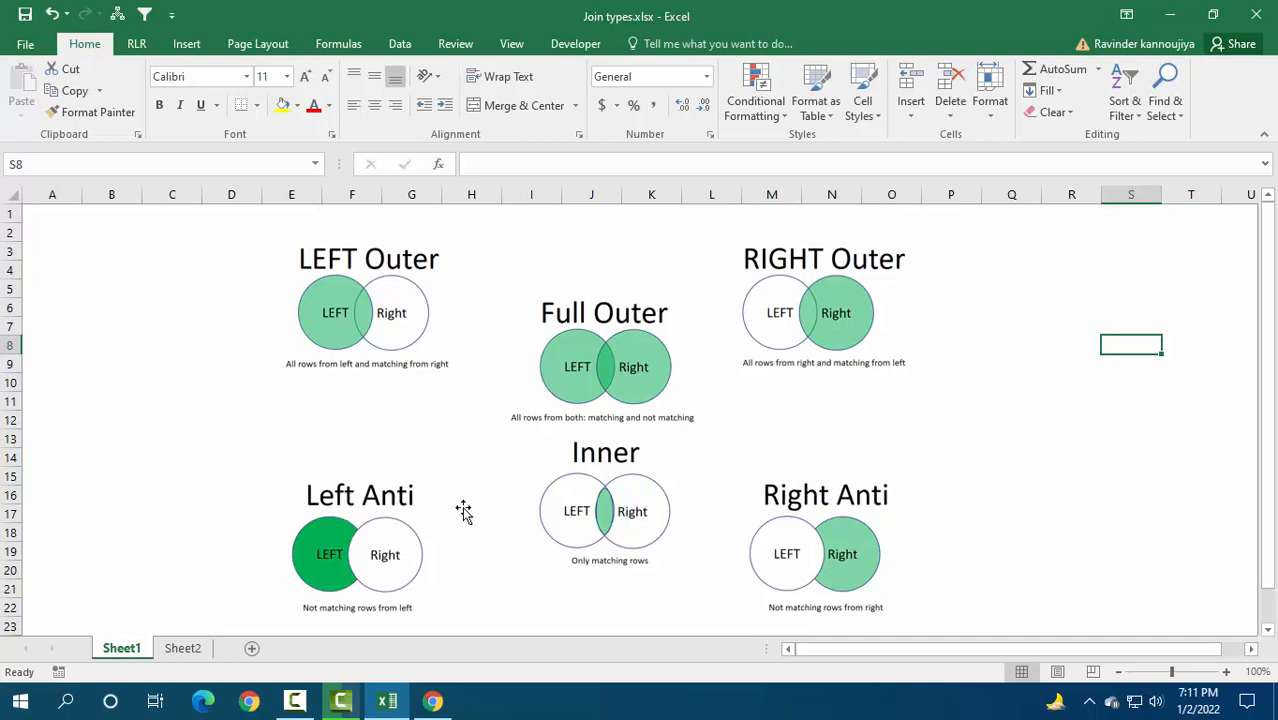
click(198, 652)
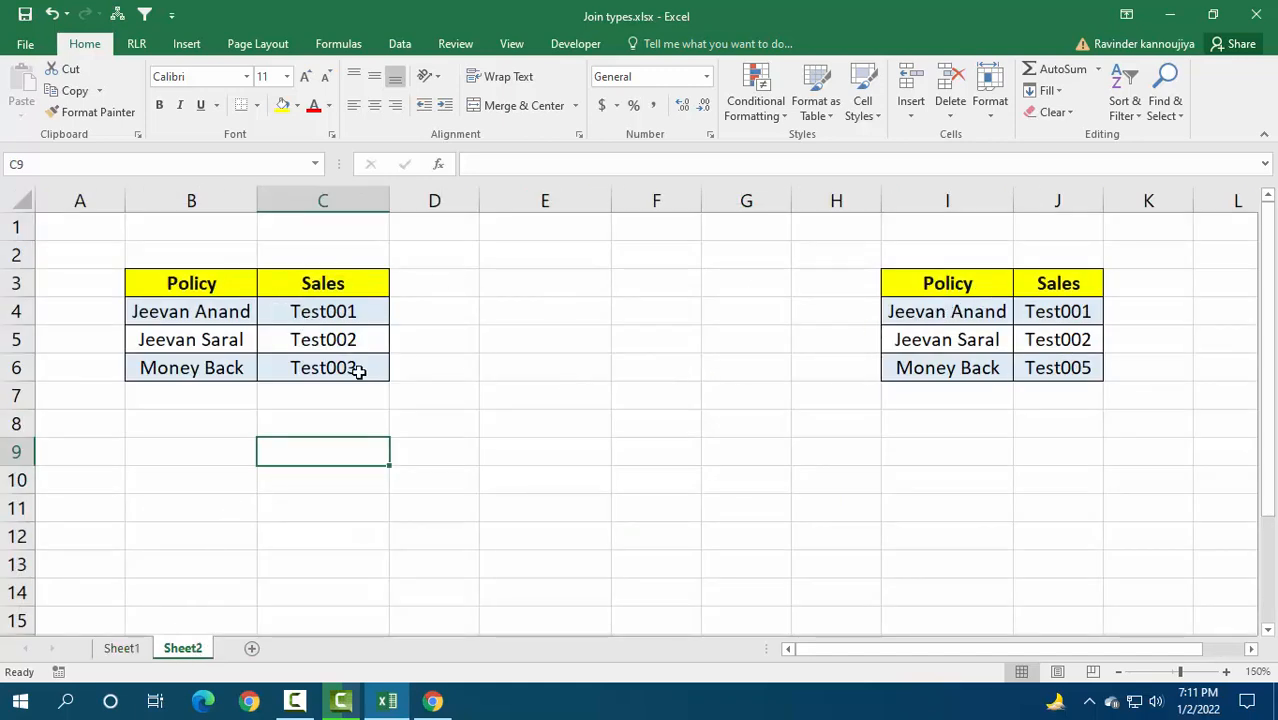
drag(244, 310, 210, 362)
drag(219, 284, 282, 359)
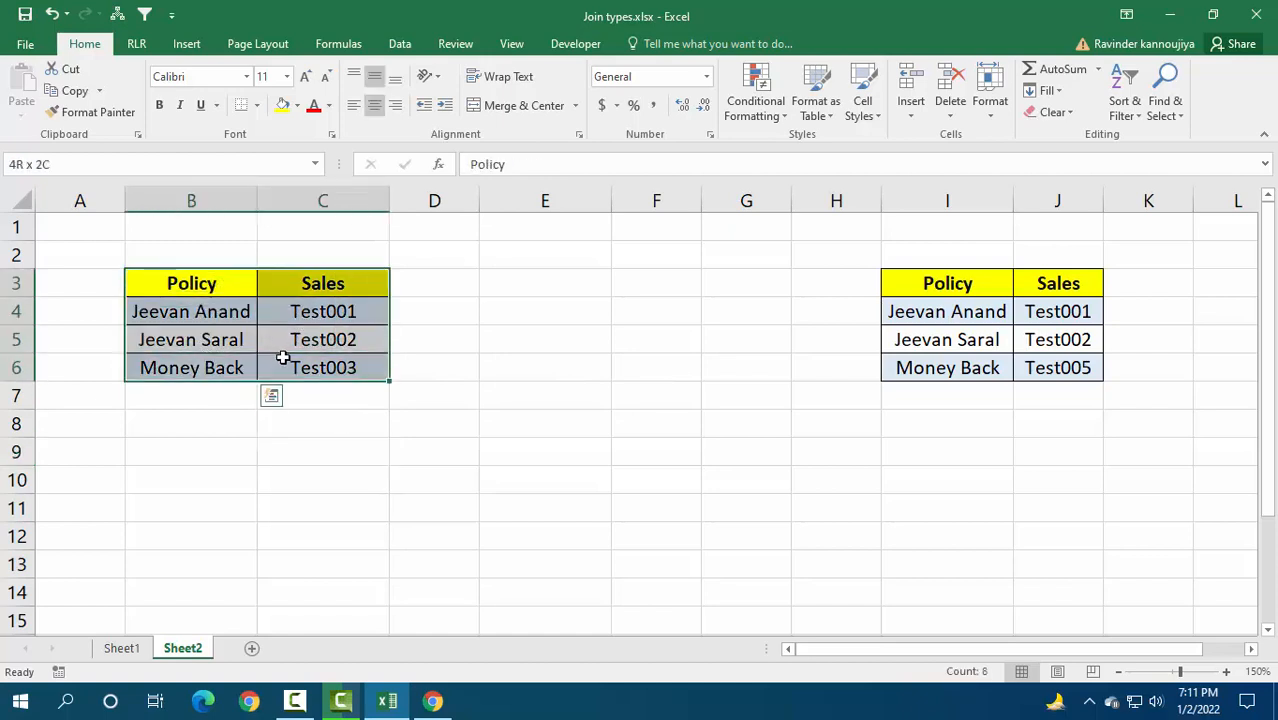
drag(918, 283, 1013, 368)
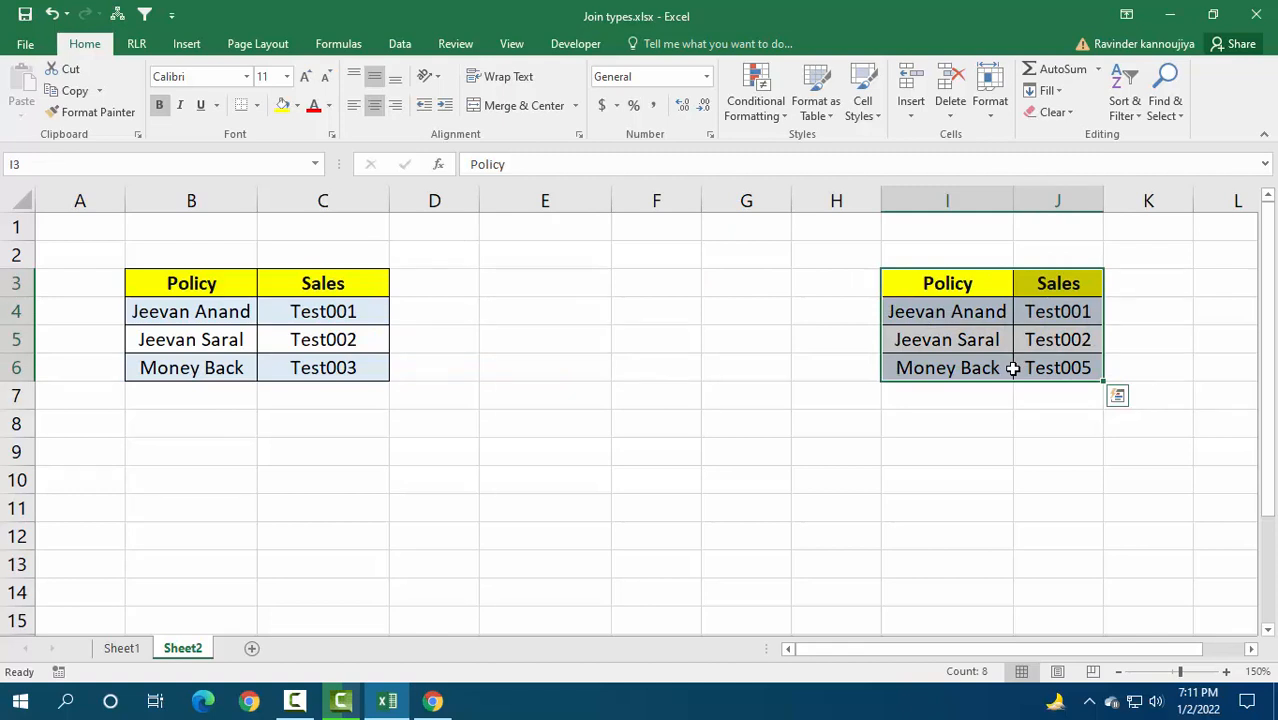
drag(236, 311, 316, 338)
drag(937, 310, 1044, 337)
click(482, 434)
Step: Copy the first table's non-matching Money Back row B6:C6 to B10
drag(143, 365, 308, 366)
key(ctrl+c)
click(208, 477)
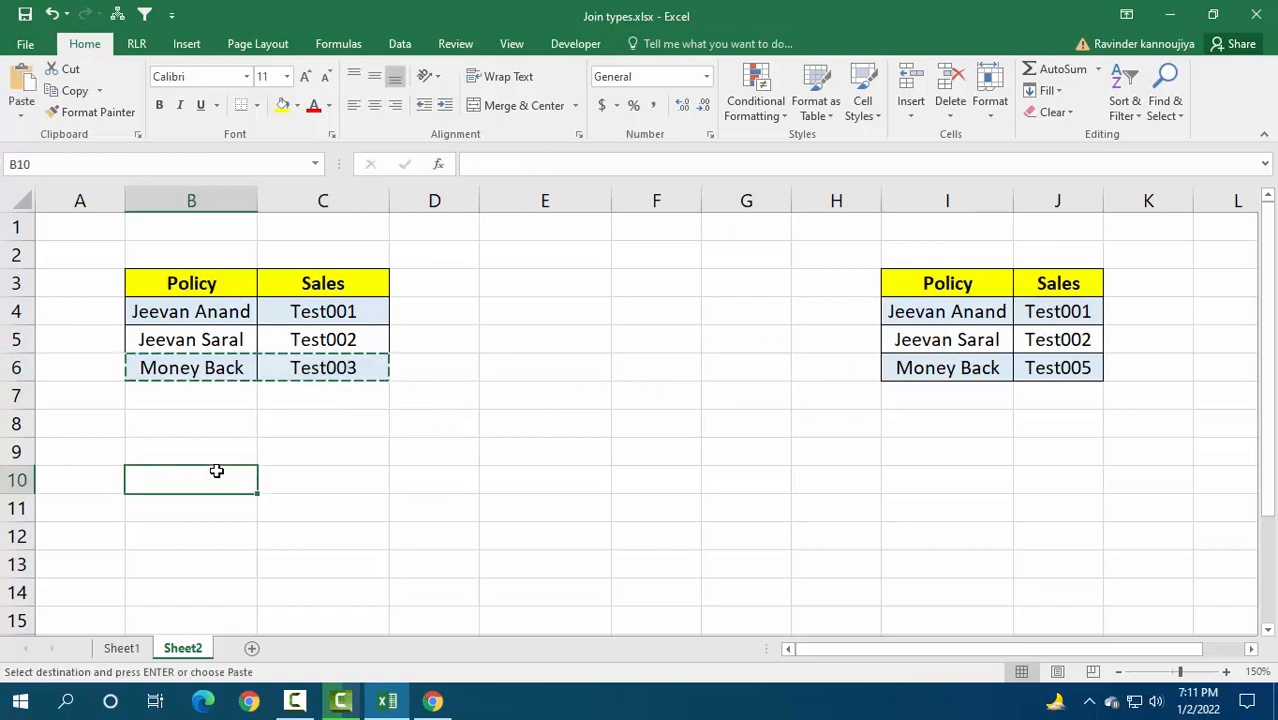
key(ctrl+v)
Step: Copy the second table's Money Back row I6:J6 to D10, beside the copied left row
click(979, 366)
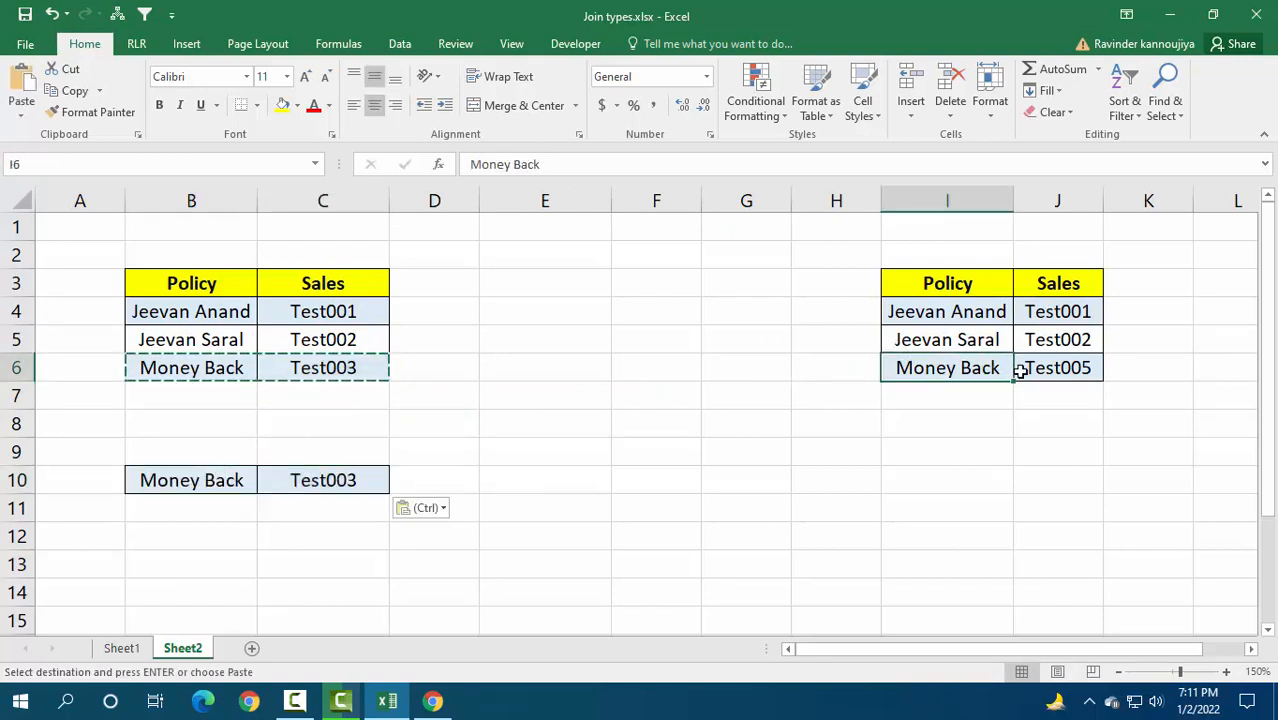
drag(1020, 370, 1030, 368)
key(ctrl+c)
click(435, 483)
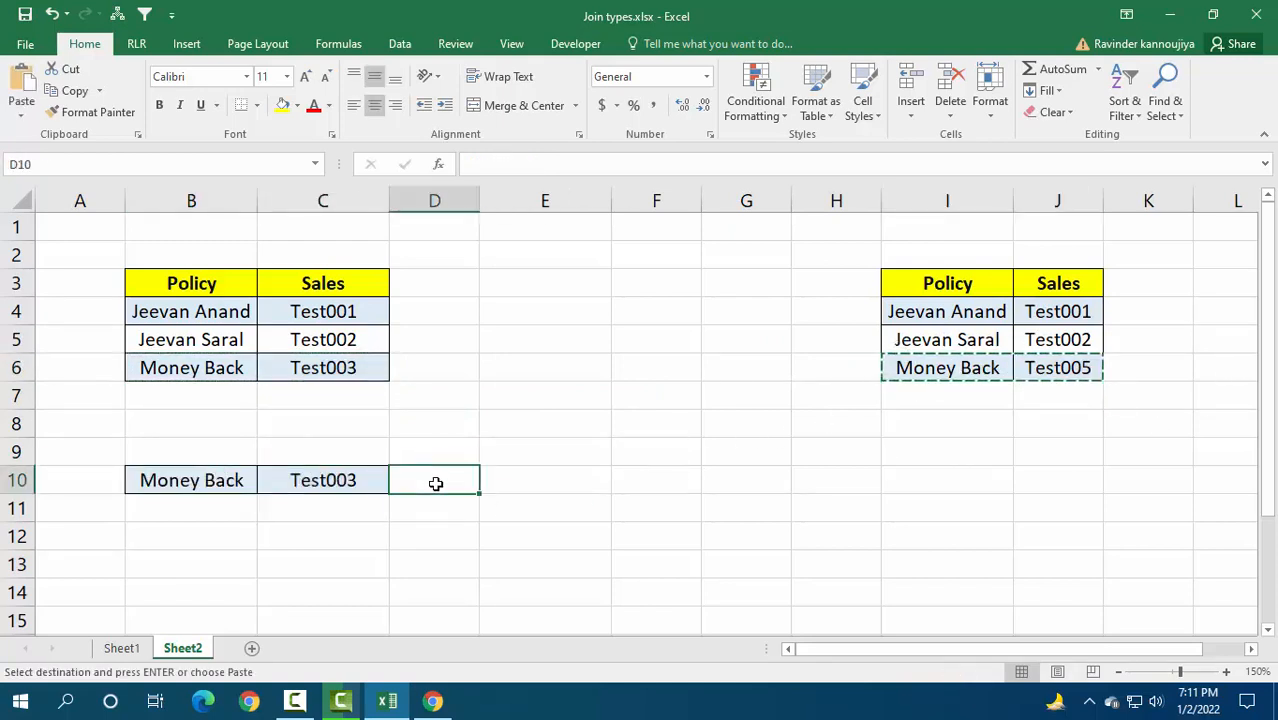
key(ctrl+v)
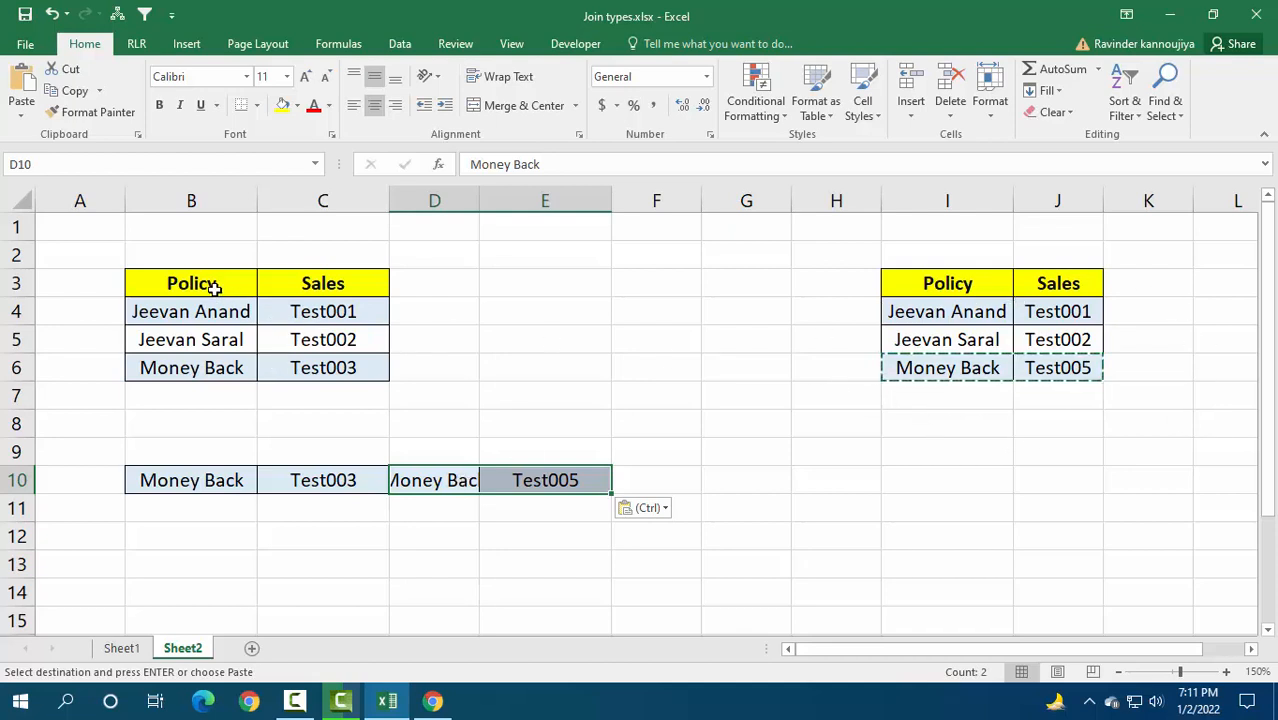
Step: Compare the matching rows in both tables and copy the second table's non-matching row I6:J6 to H10
drag(207, 311, 300, 337)
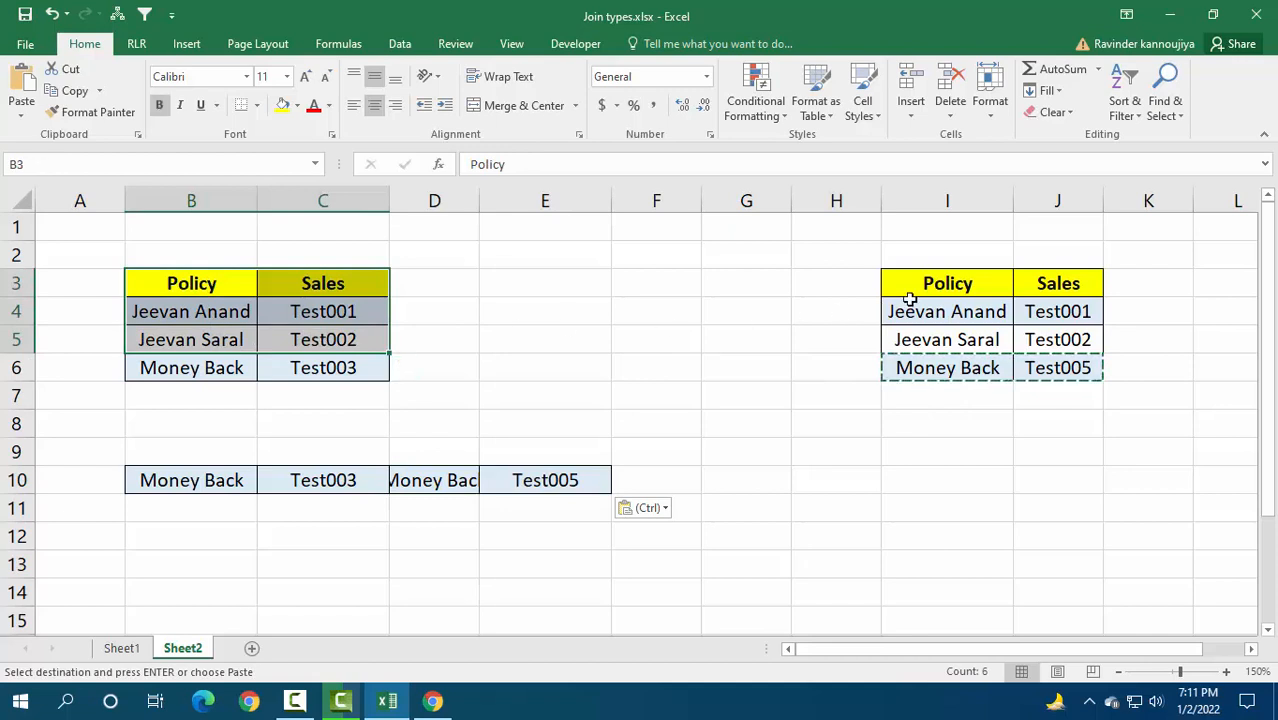
drag(907, 300, 923, 333)
drag(1007, 339, 1045, 340)
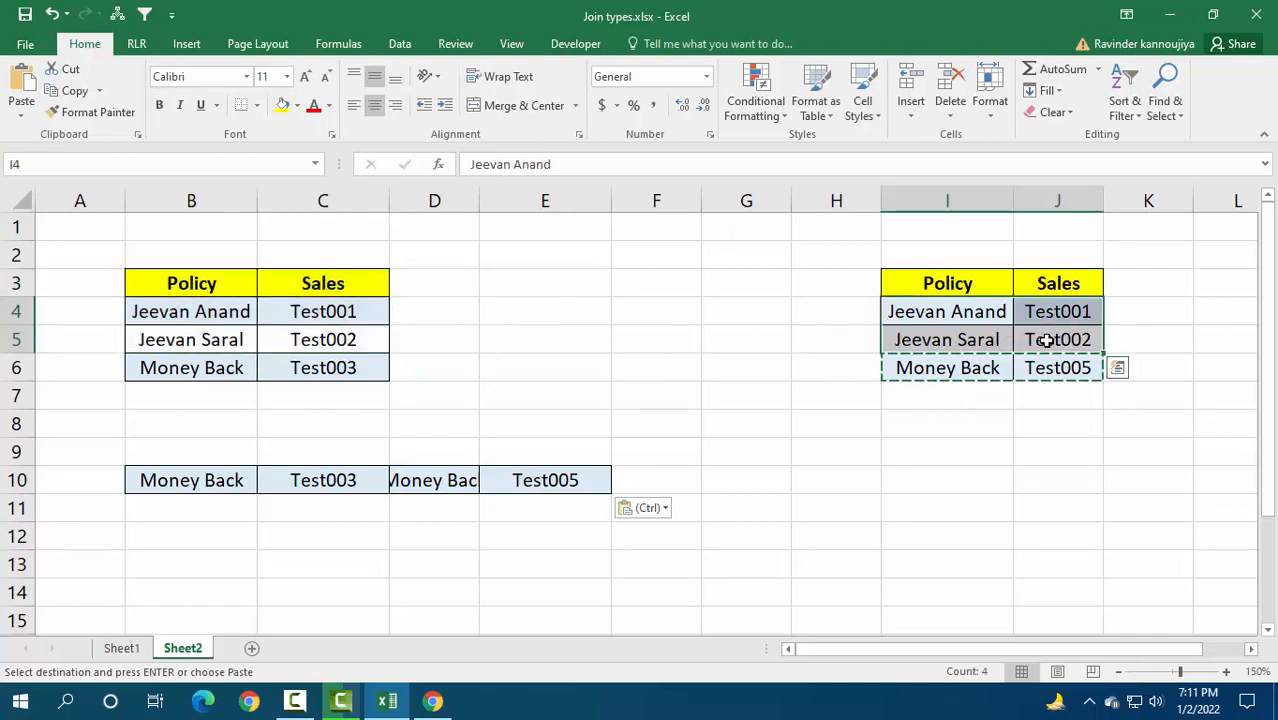
click(821, 413)
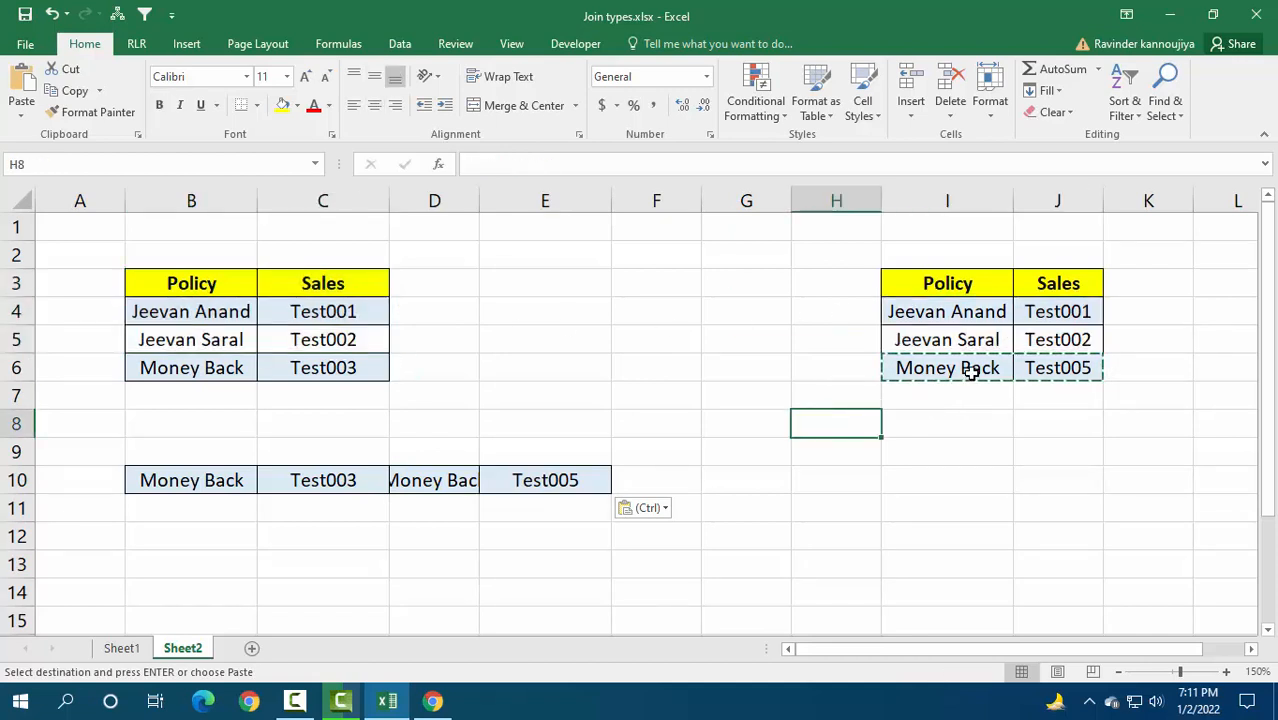
drag(970, 372, 1050, 368)
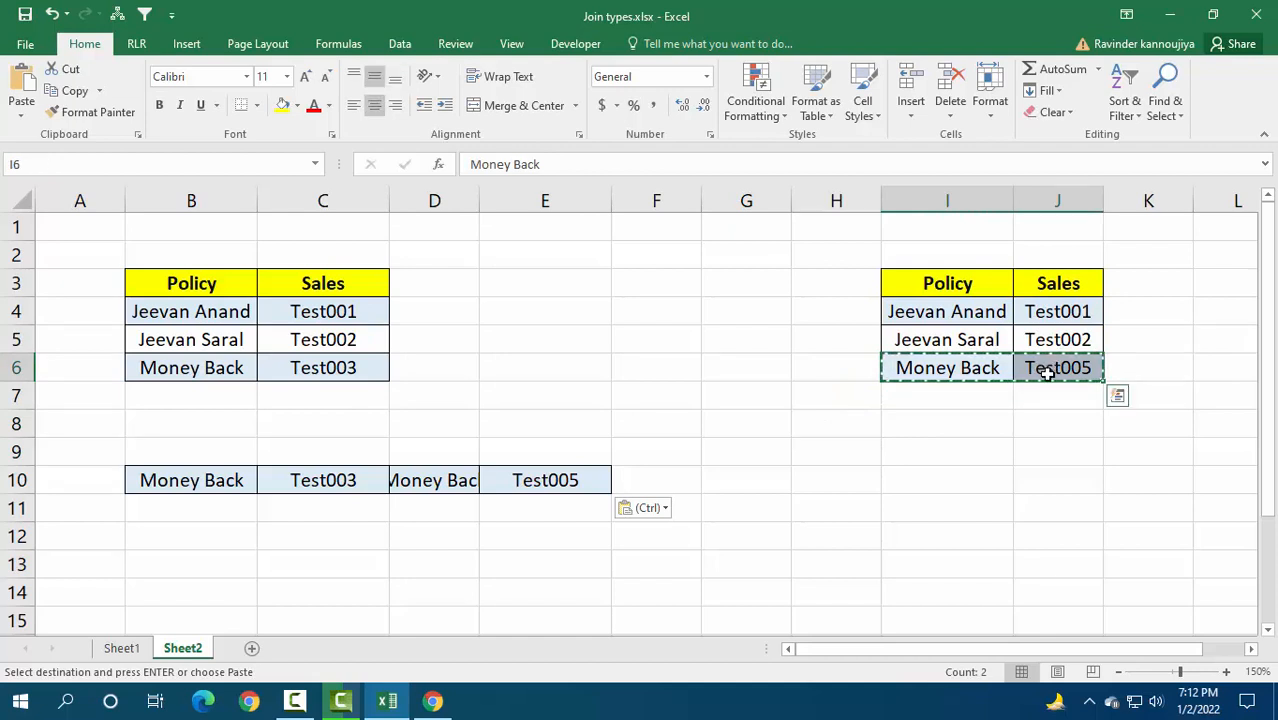
click(805, 475)
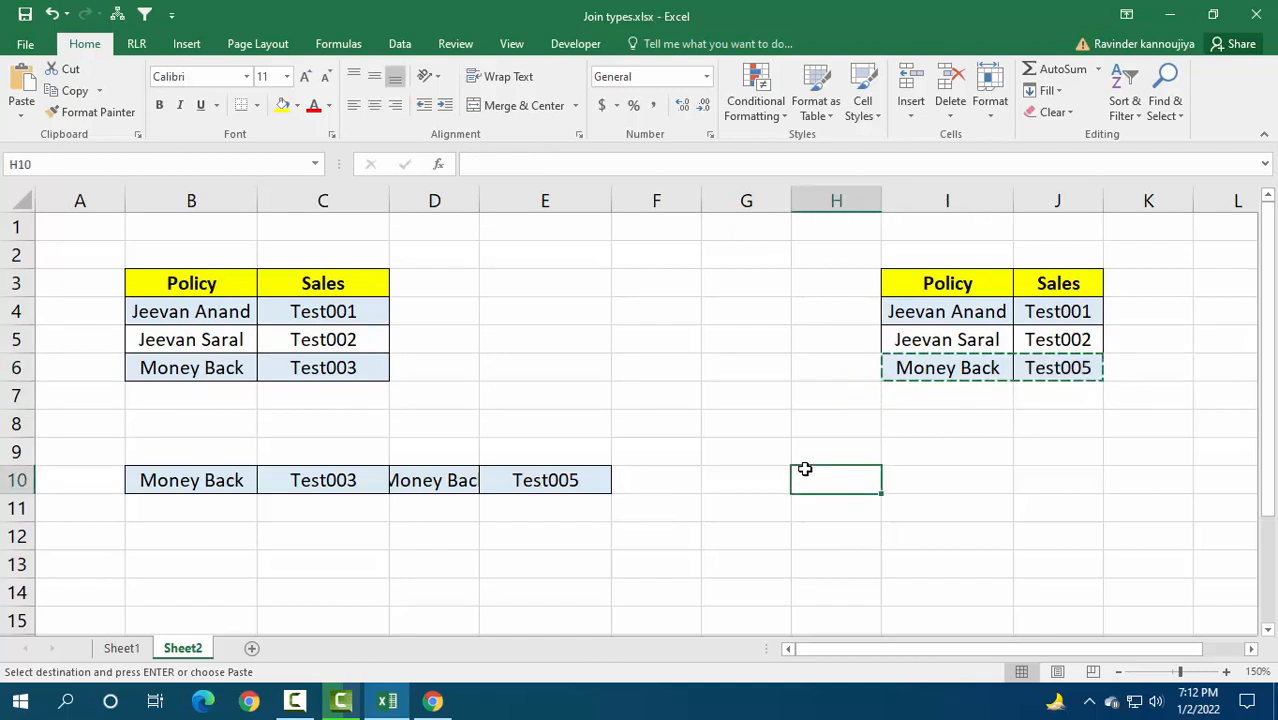
key(ctrl+v)
Step: Copy the first table's Money Back row B6:C6 to J10, beside the copied right-table row
drag(207, 368, 320, 366)
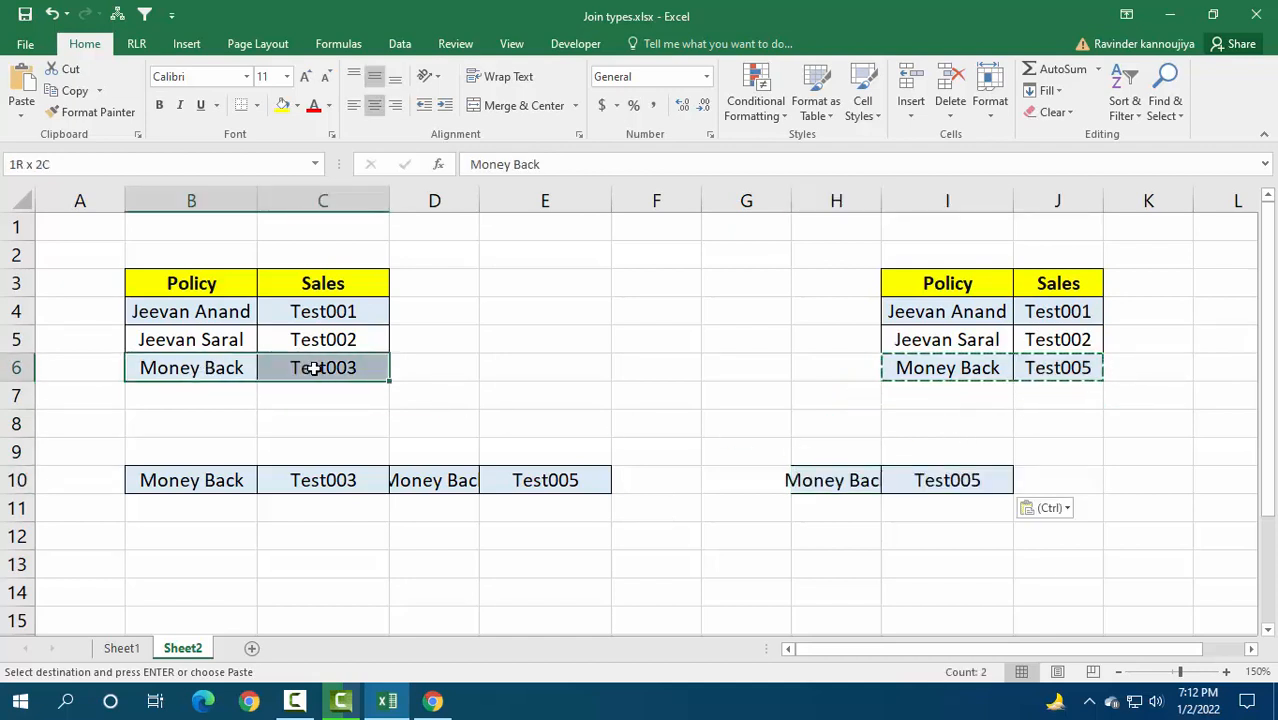
key(ctrl+c)
click(1051, 472)
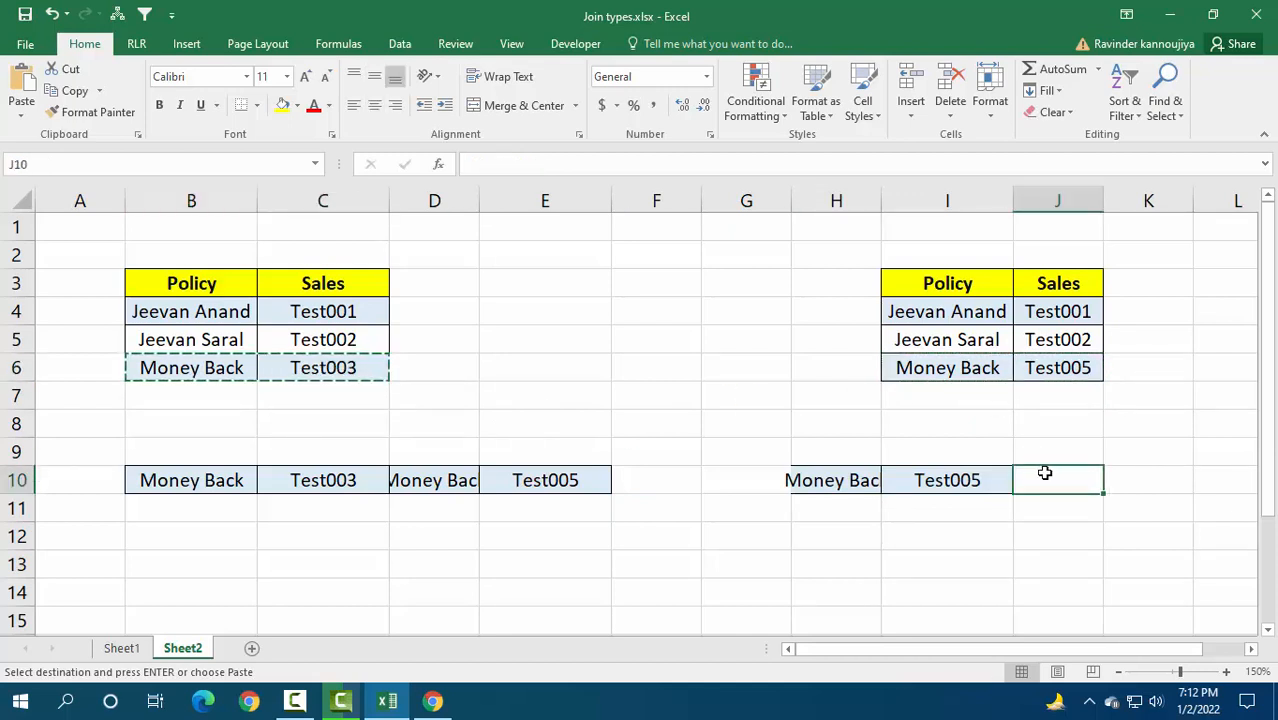
key(ctrl+v)
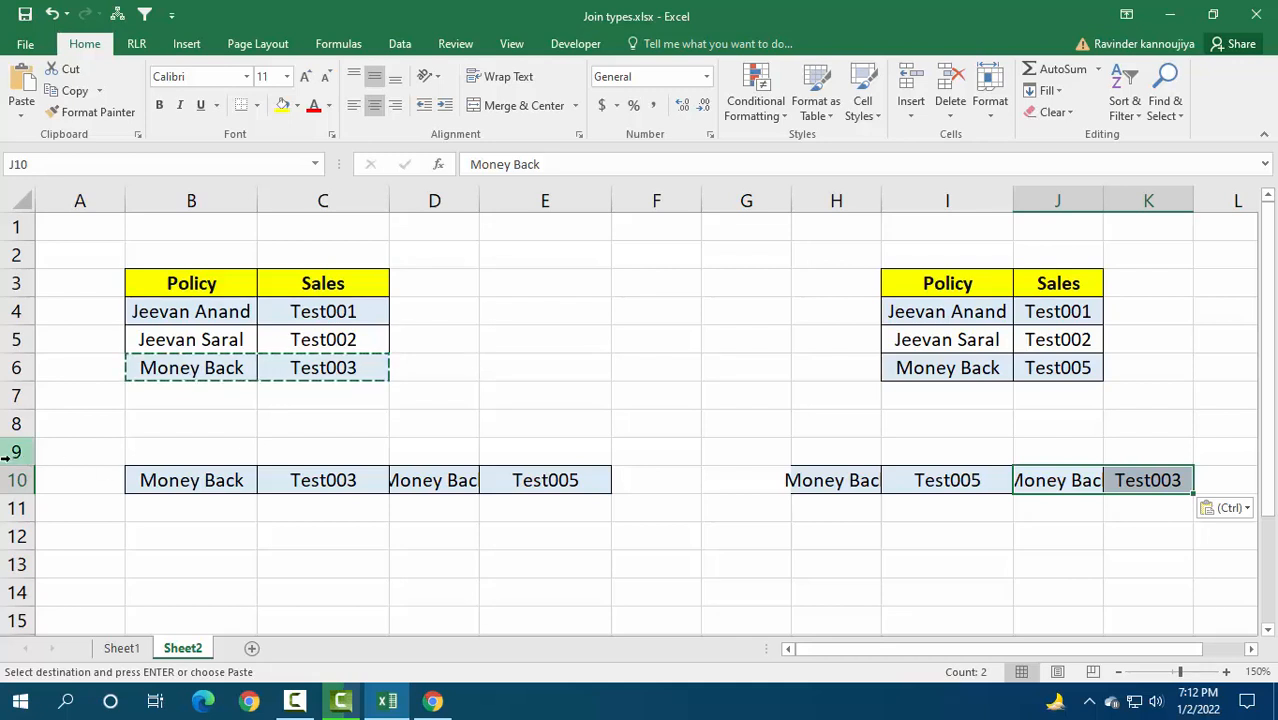
Step: Remove the anti join example results from rows 9 to 11
drag(9, 451, 7, 506)
key(Delete)
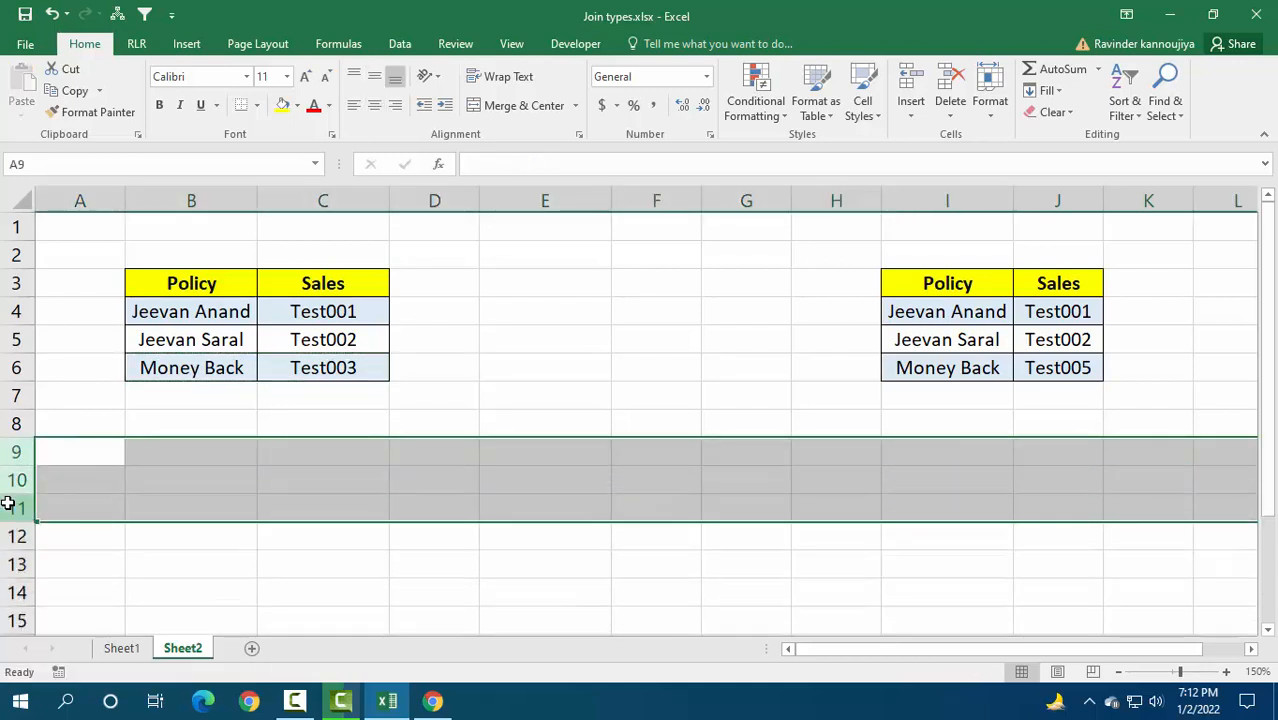
click(322, 431)
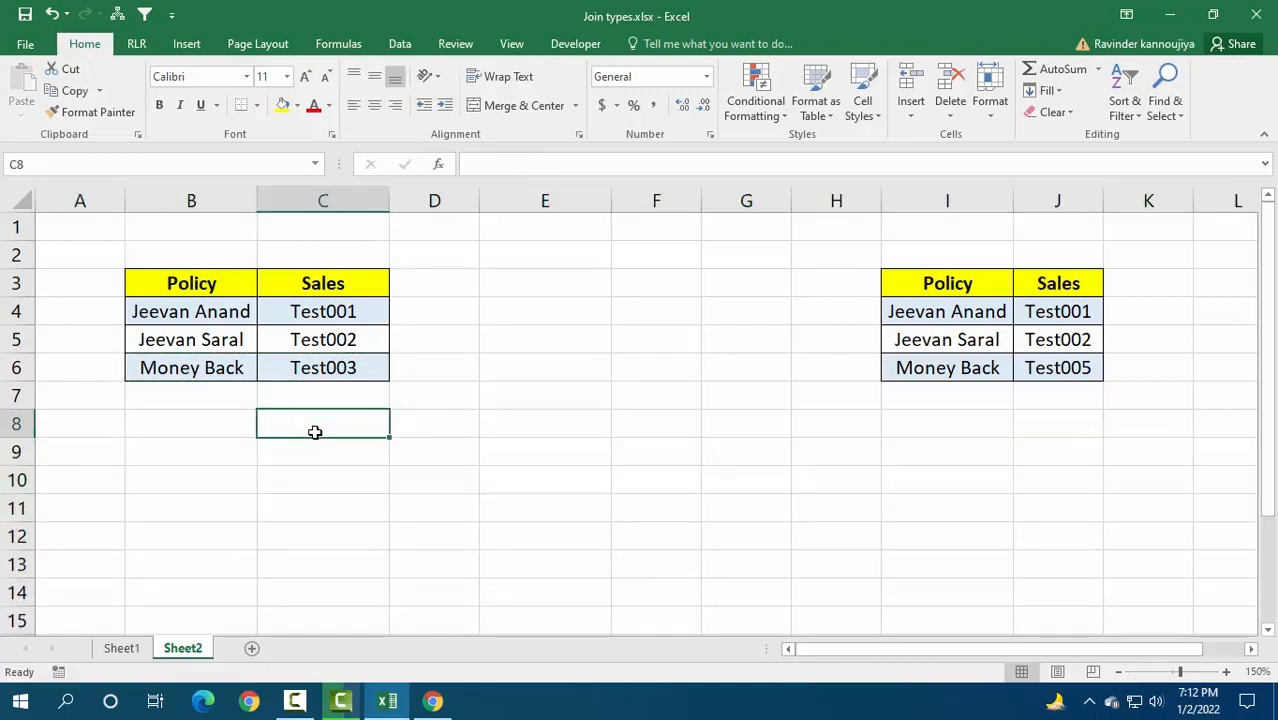
Step: Check the Full Outer diagram on Sheet1, and copy the first table's data rows B4:C6 on Sheet2 to D9
click(121, 649)
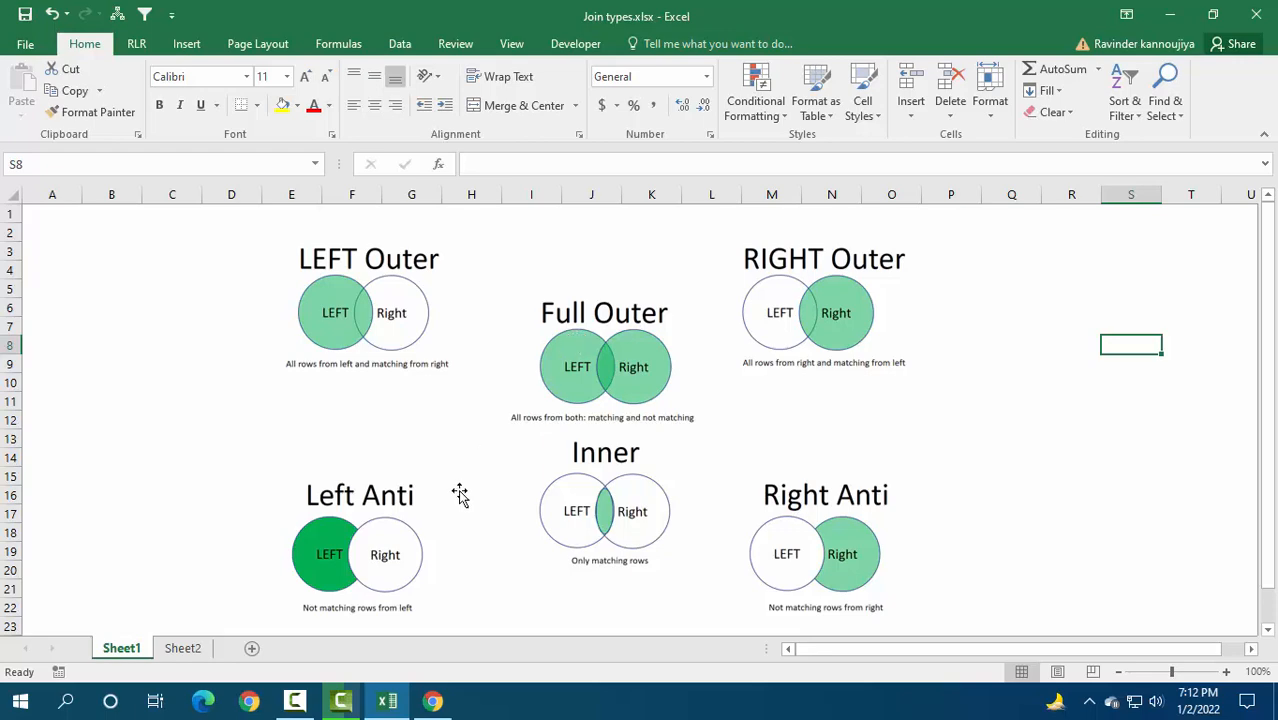
click(183, 649)
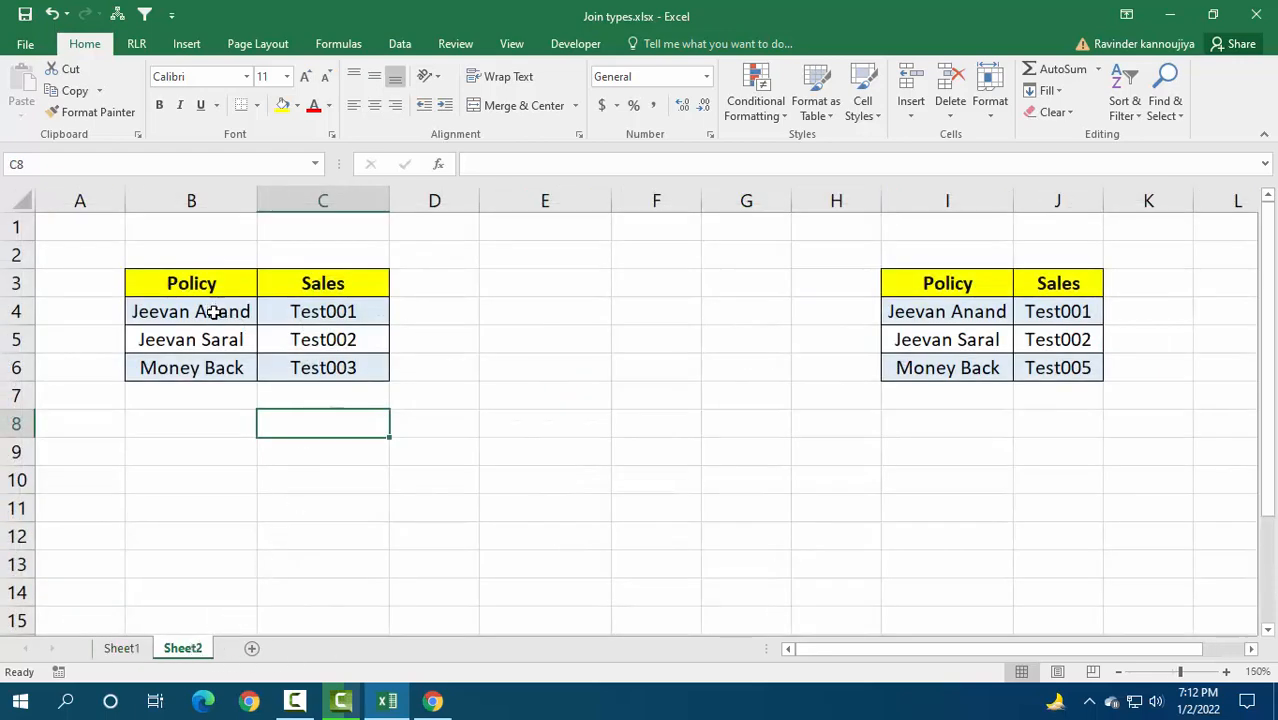
drag(214, 312, 342, 365)
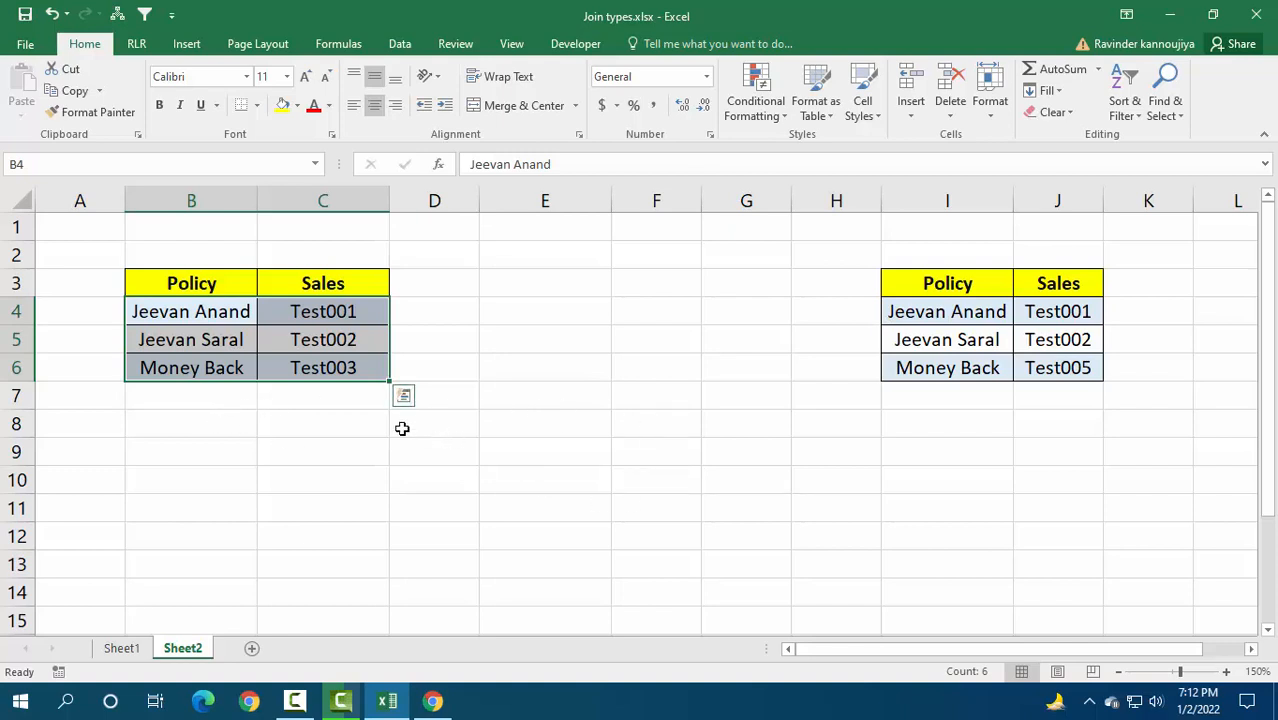
key(ctrl+c)
click(451, 449)
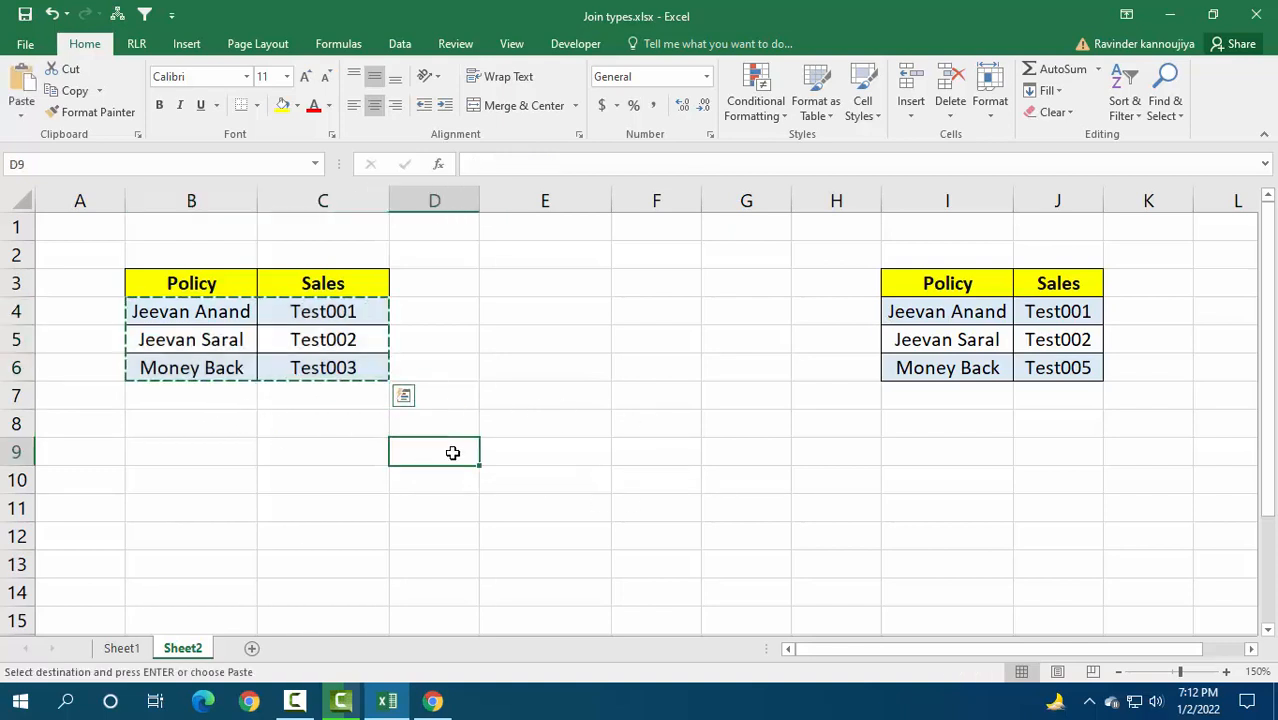
key(ctrl+v)
Step: Copy the second table's data rows I4:J6 to D12, directly below the copied first-table rows
drag(936, 322, 1036, 365)
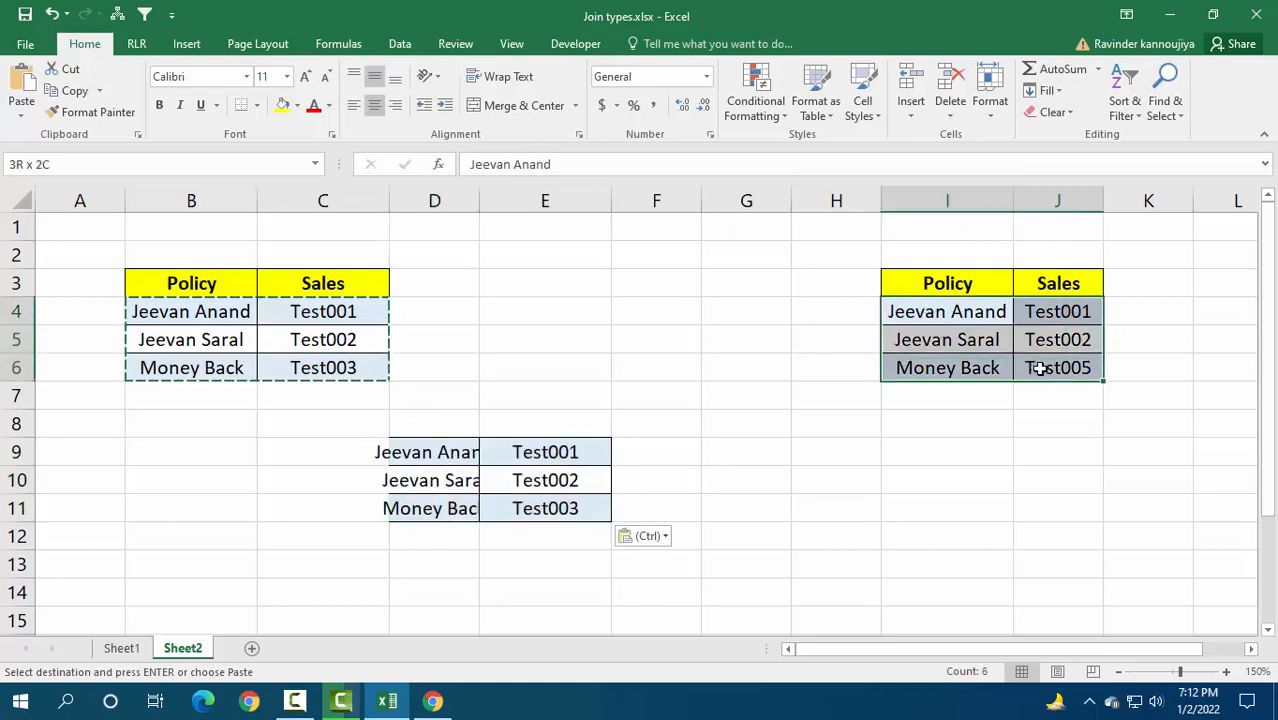
key(ctrl+c)
click(458, 533)
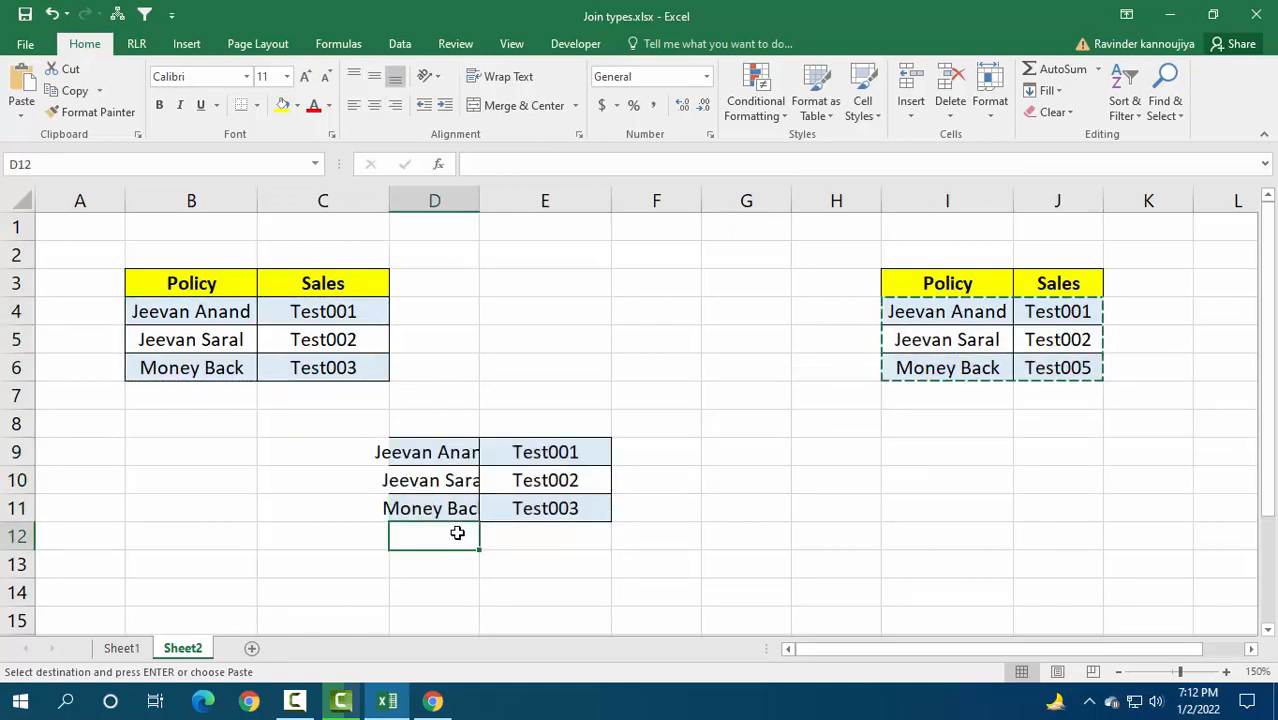
key(ctrl+v)
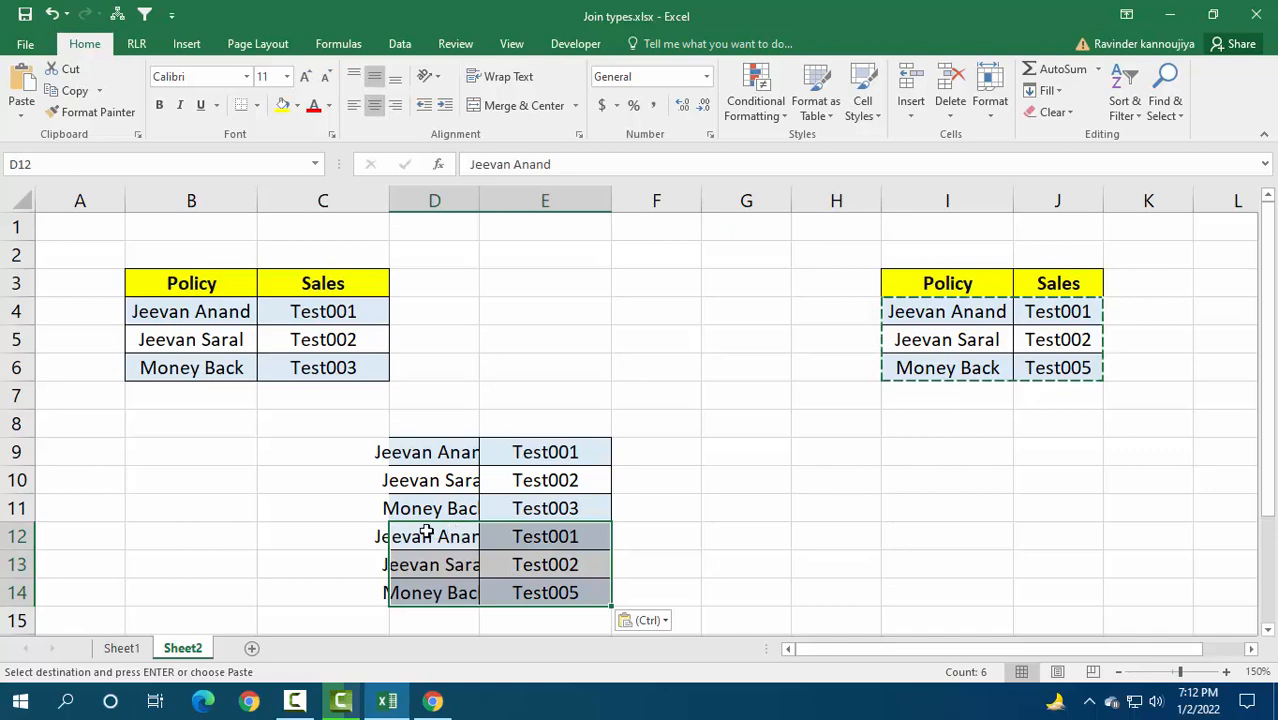
Step: Check the Inner diagram on Sheet1, and copy the first table's matching rows B4:C5 on Sheet2 to H10
click(142, 651)
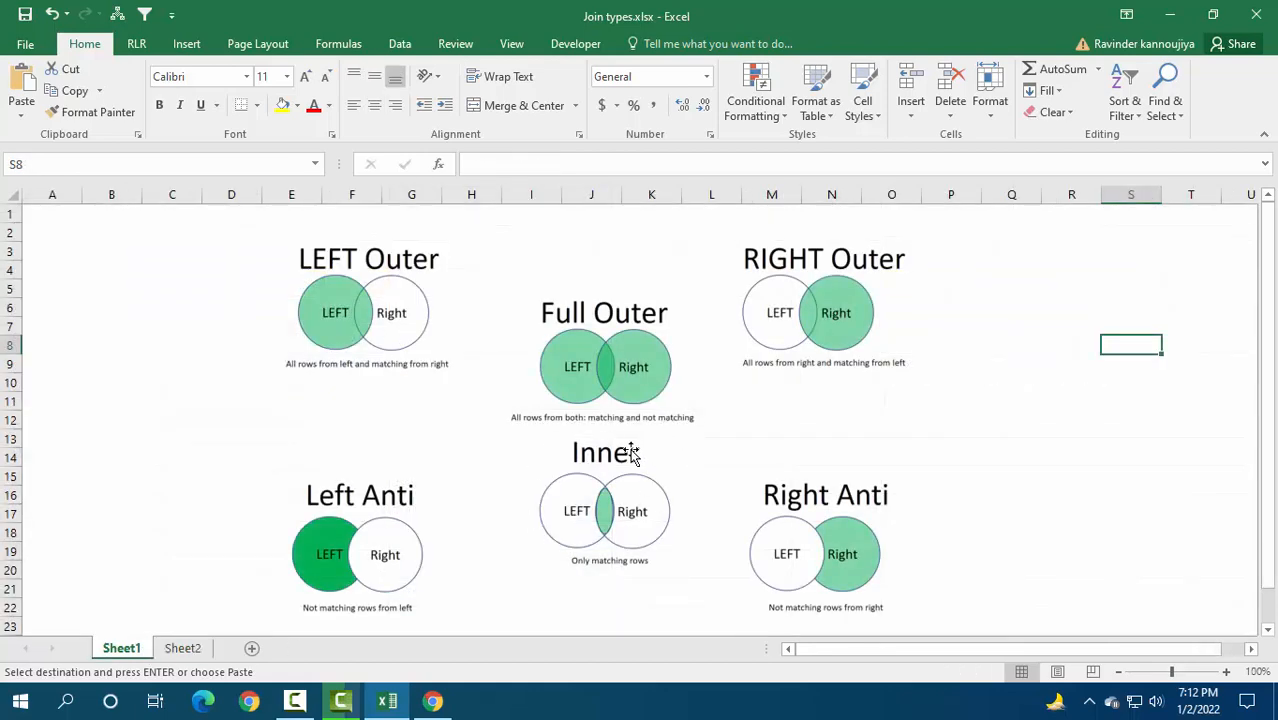
click(200, 648)
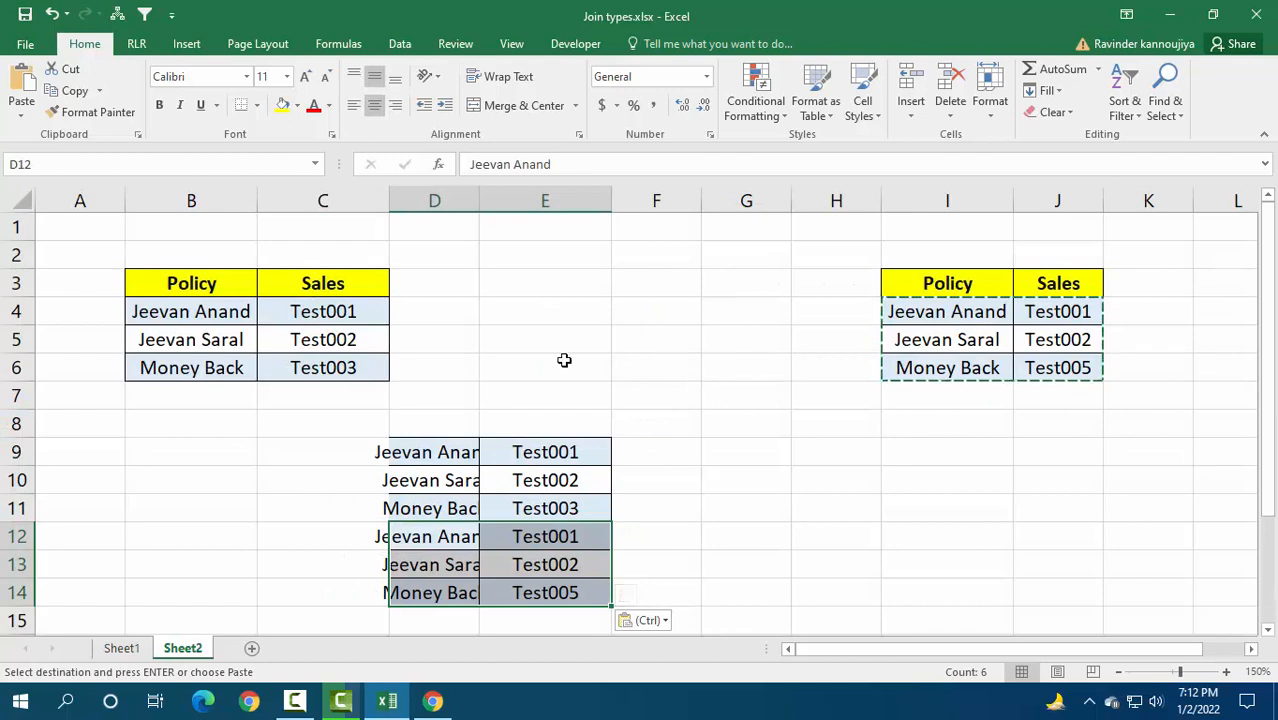
drag(211, 305, 318, 336)
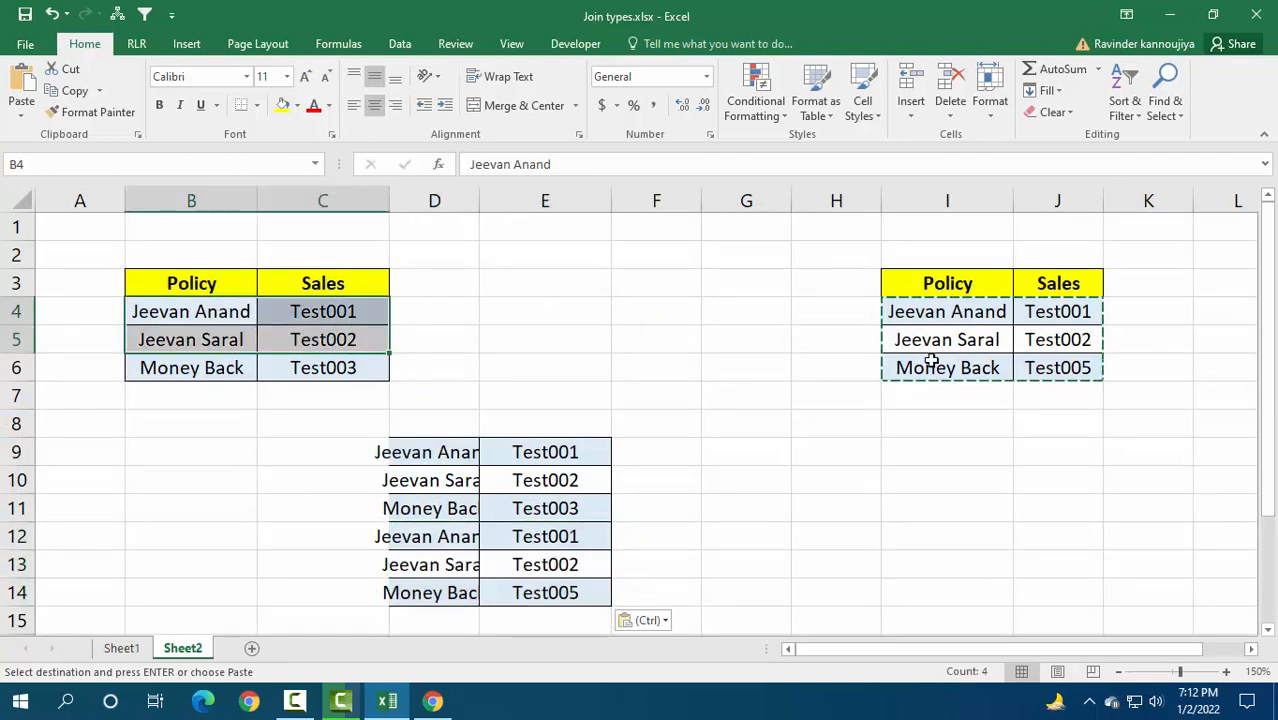
drag(960, 313, 1045, 347)
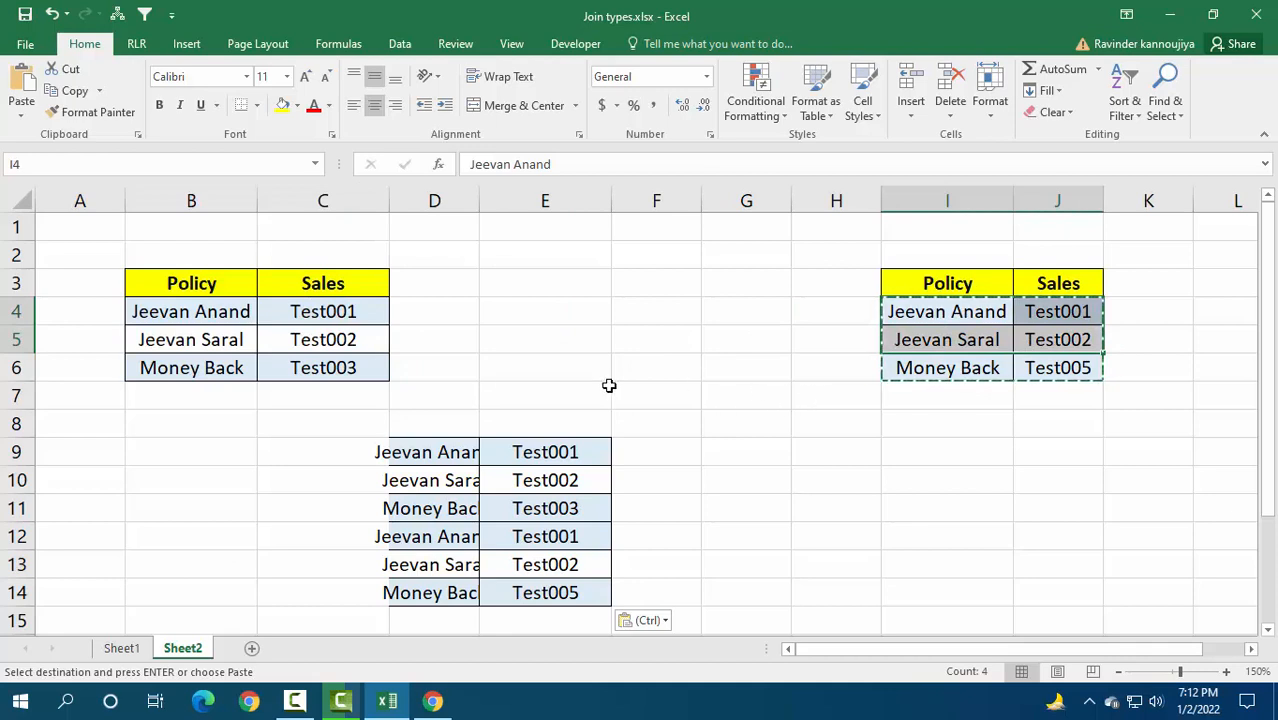
drag(228, 314, 338, 338)
key(ctrl+c)
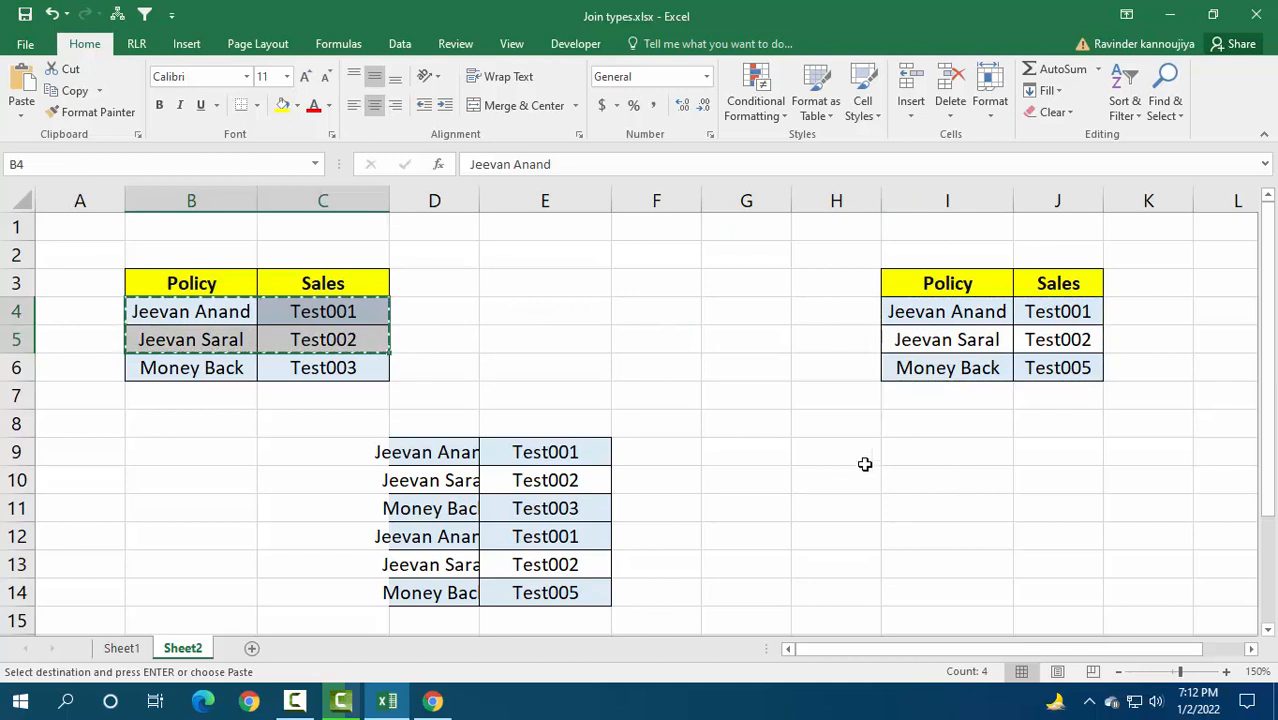
click(822, 474)
key(ctrl+v)
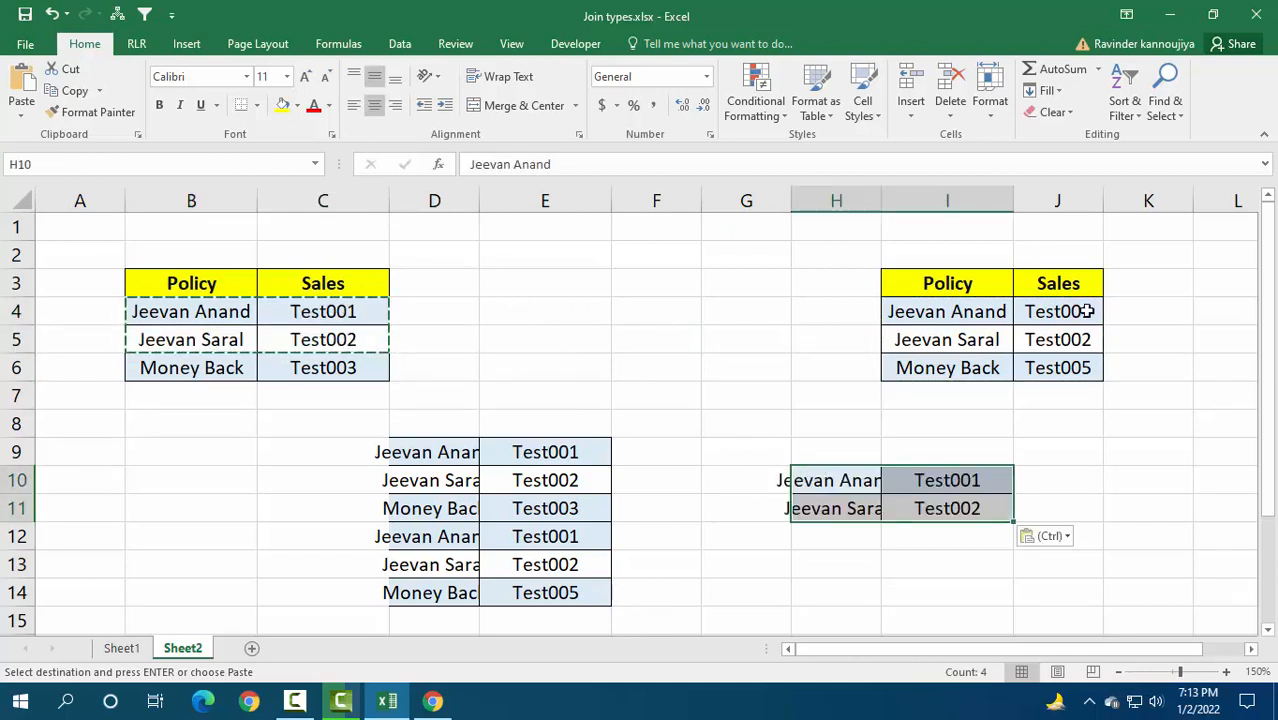